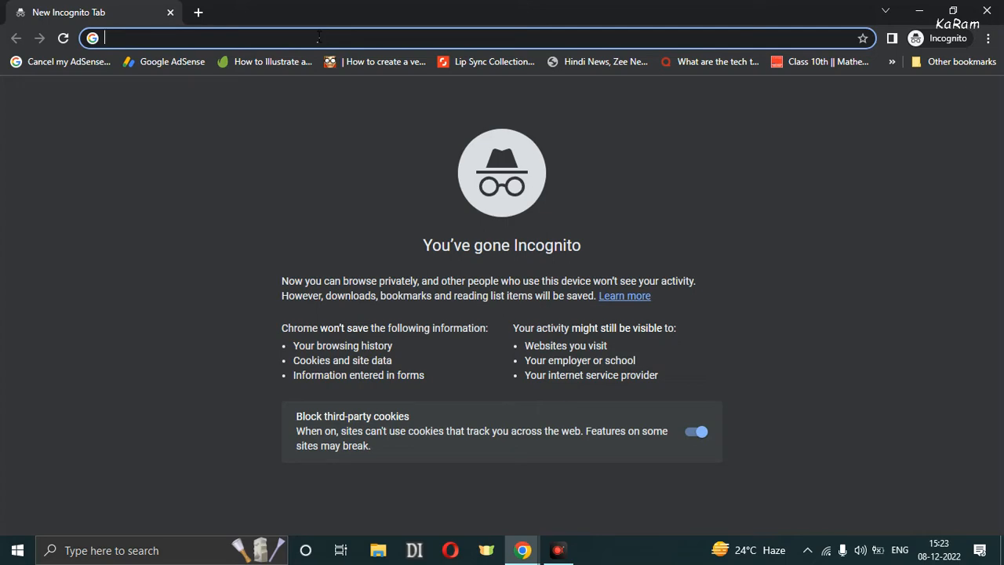
# Search the web for "java jdk download" and open the Java SE 19 Archive Downloads result.
pyautogui.write('java jdk download')
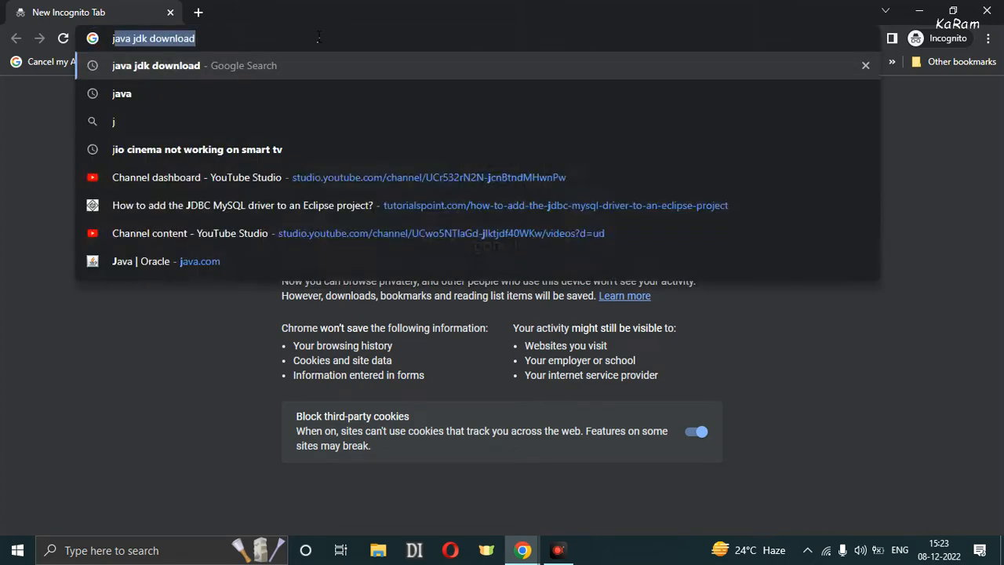
pyautogui.press('Down')
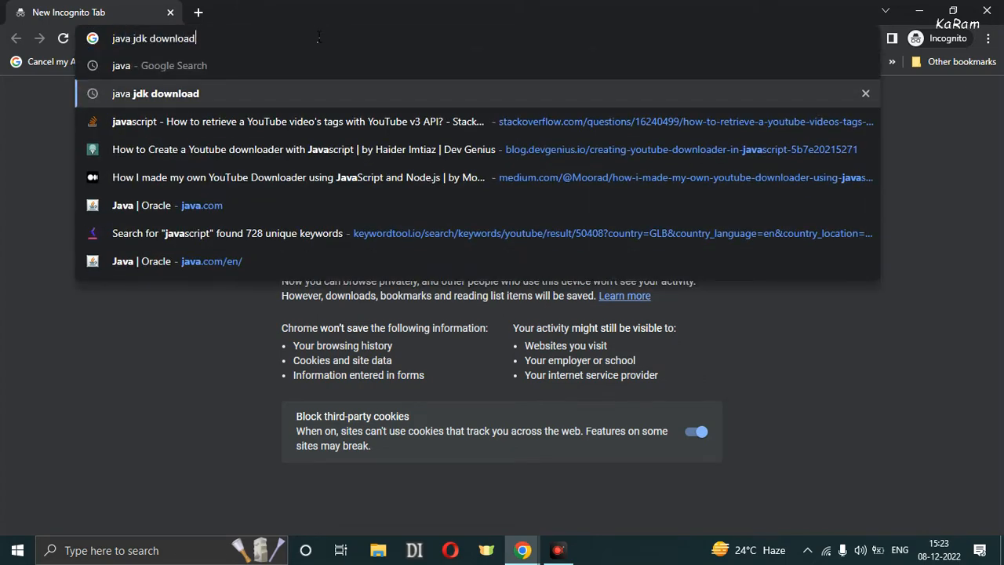
pyautogui.press('Return')
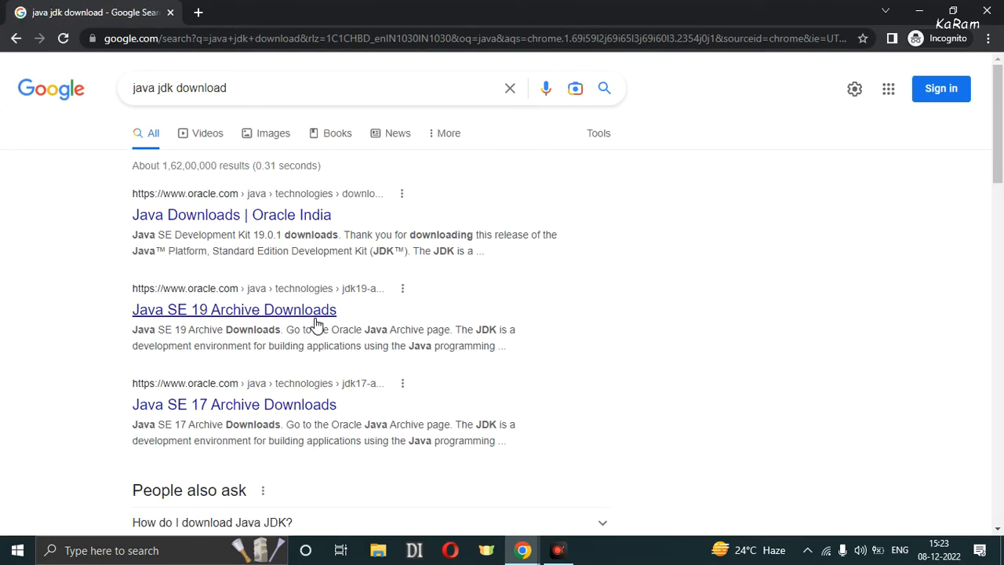
pyautogui.click(206, 312)
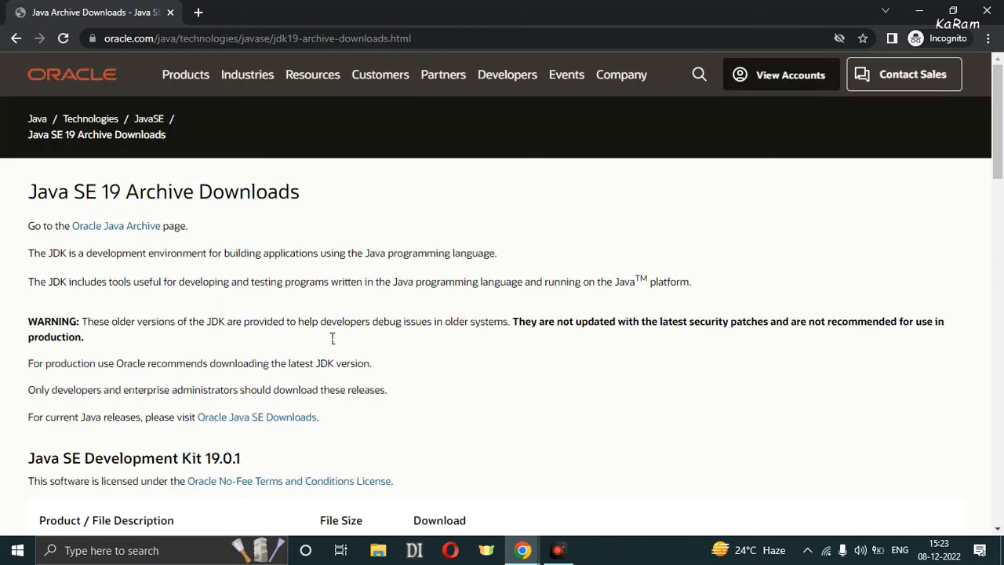
# Download the Windows x64 Installer (.exe) of Java SE Development Kit 19.0.1.
pyautogui.scroll(-5, 375, 344)
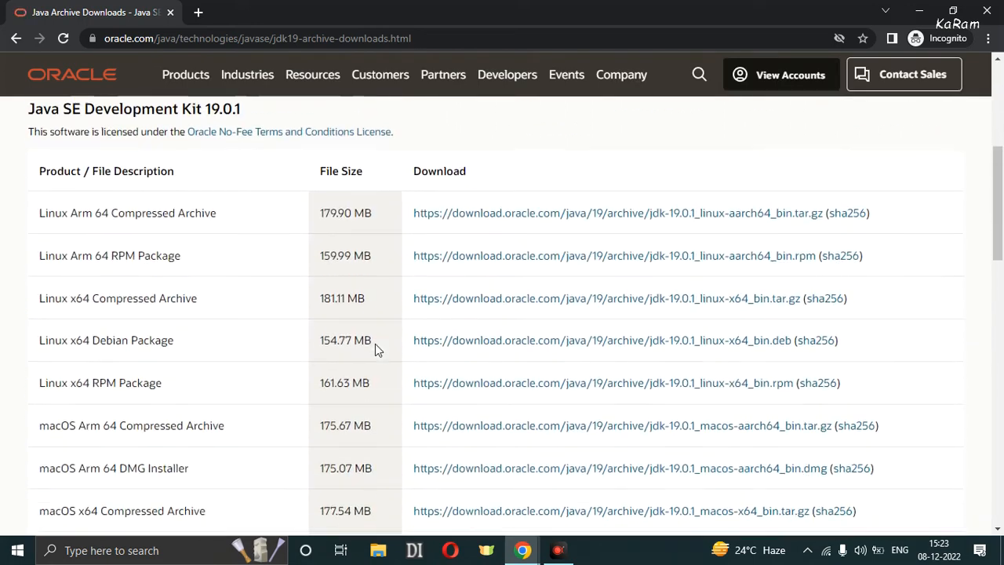
pyautogui.scroll(1, 375, 344)
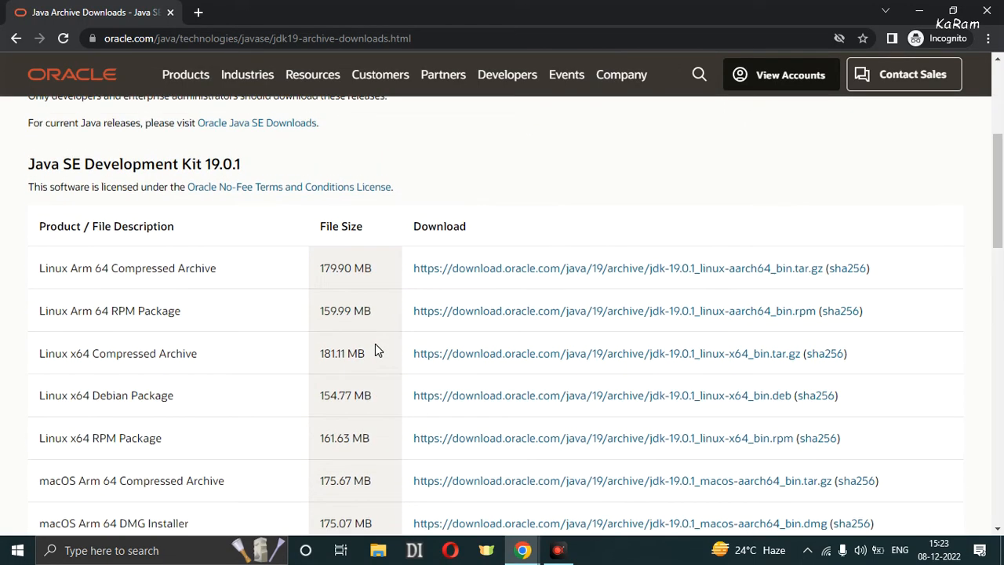
pyautogui.scroll(2, 375, 343)
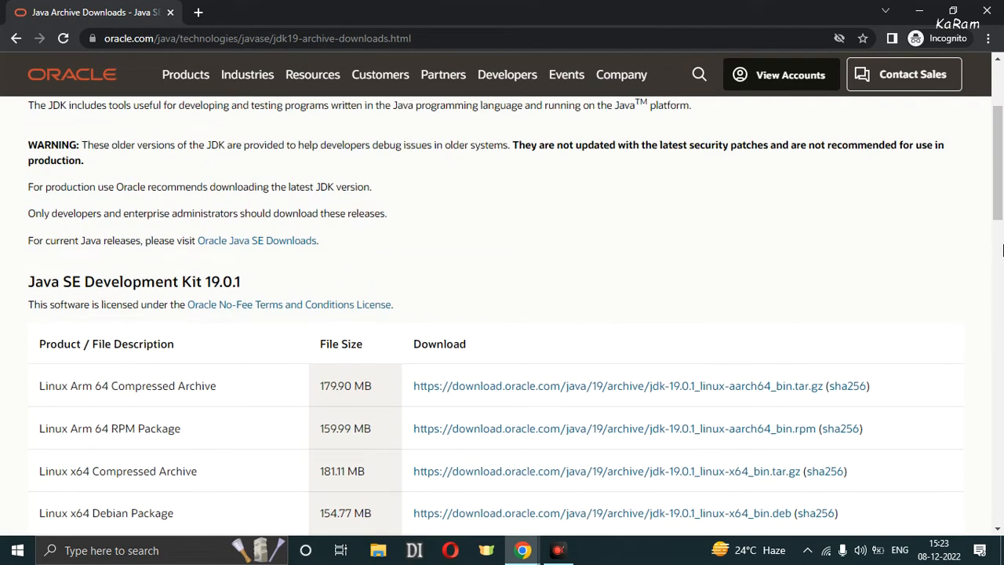
pyautogui.moveTo(1003, 161); pyautogui.dragTo(1002, 270)
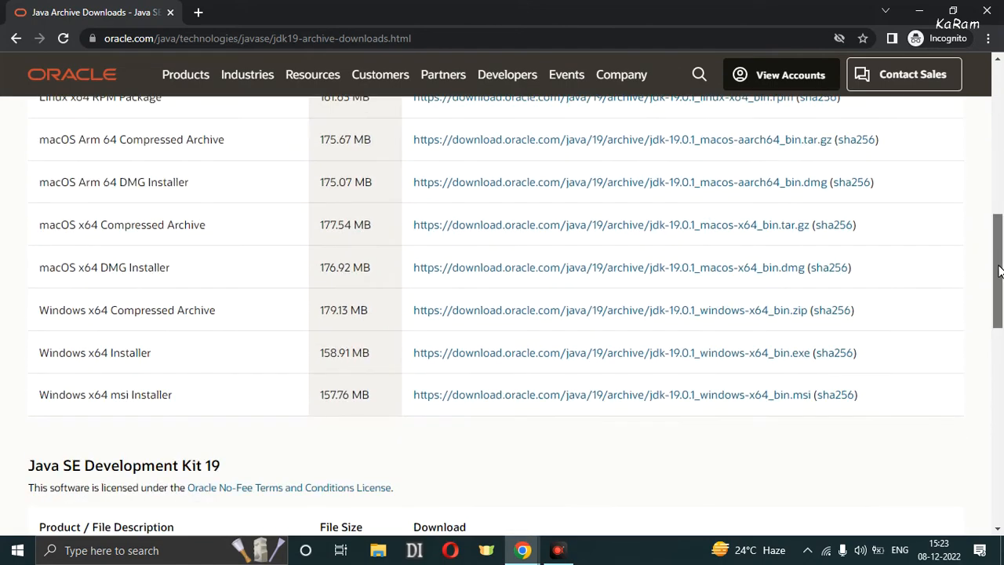
pyautogui.click(681, 355)
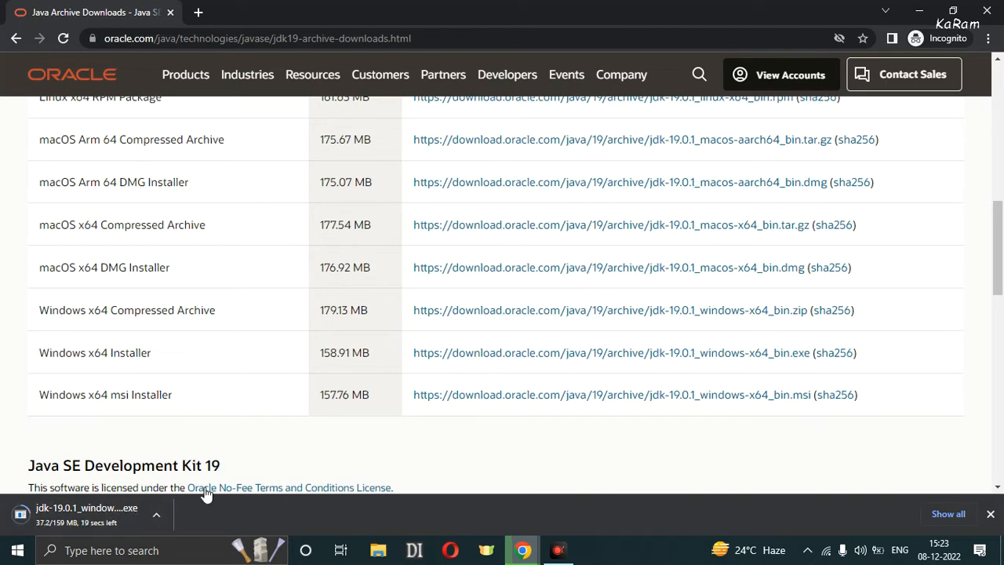
# Search for "eclipse" in a new browser tab and open the Download page from the eclipse.org result.
pyautogui.click(200, 11)
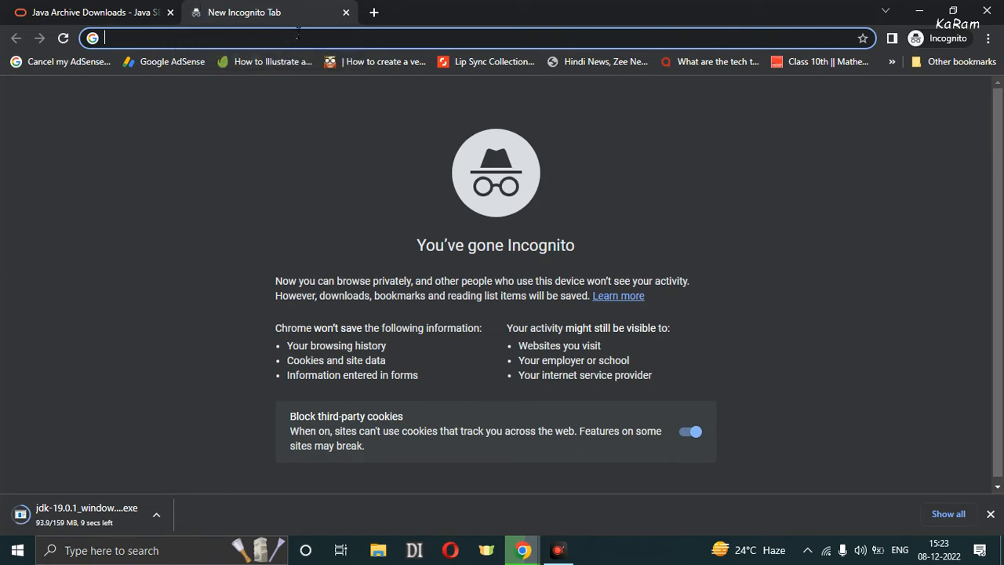
pyautogui.write('ecl')
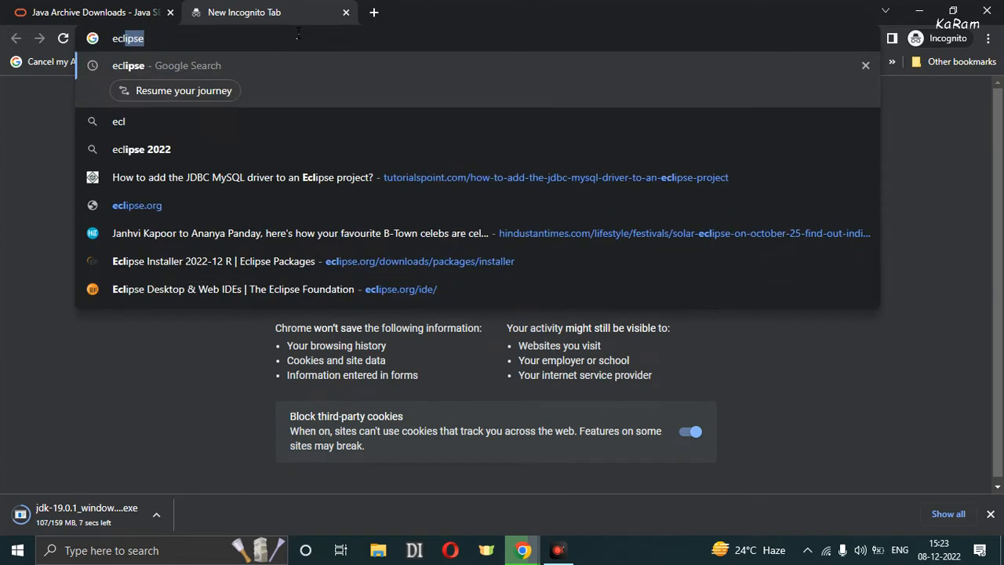
pyautogui.press('Return')
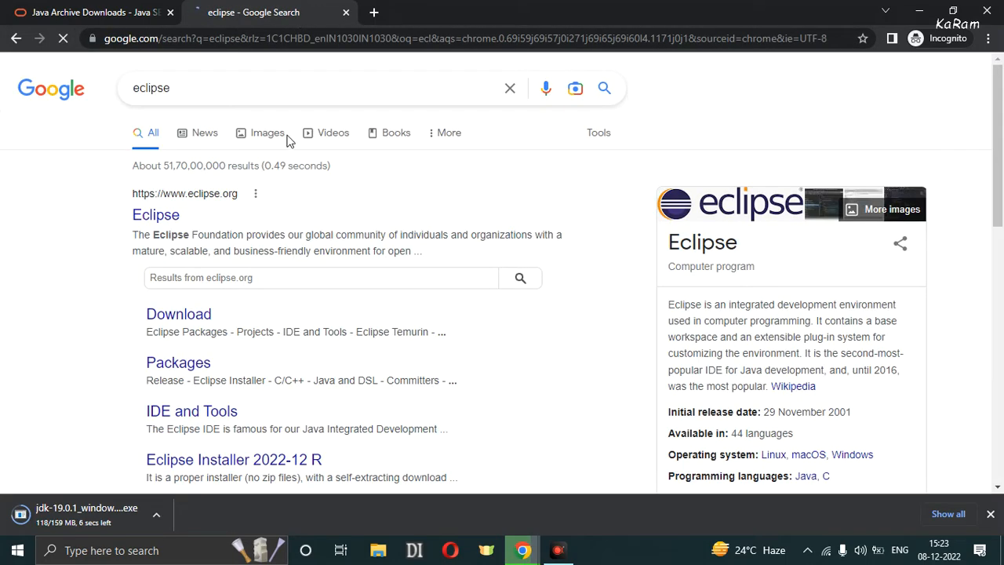
pyautogui.click(189, 325)
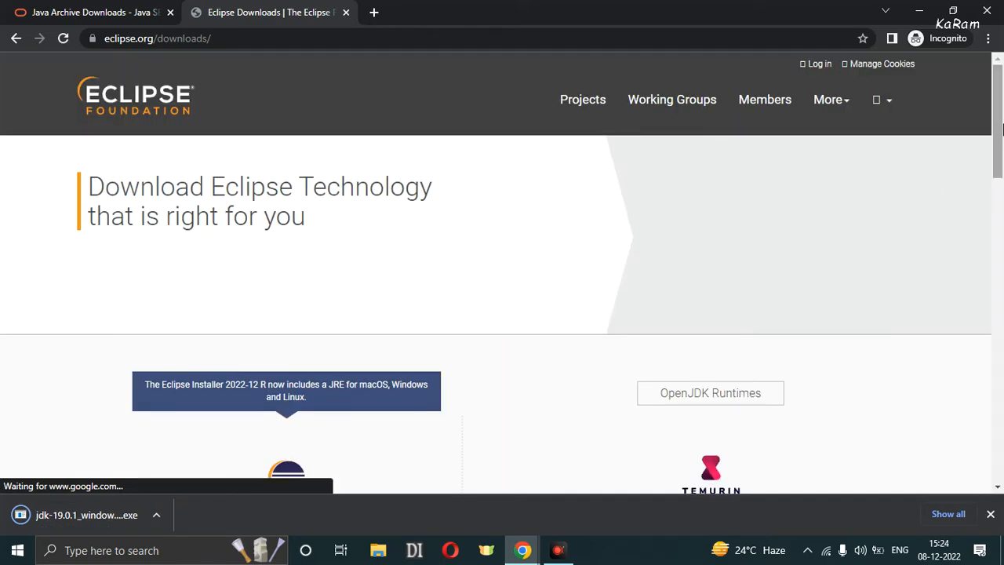
# Download the x86_64 installer of Eclipse IDE 2022-12 from the offered mirror.
pyautogui.scroll(-3, 997, 149)
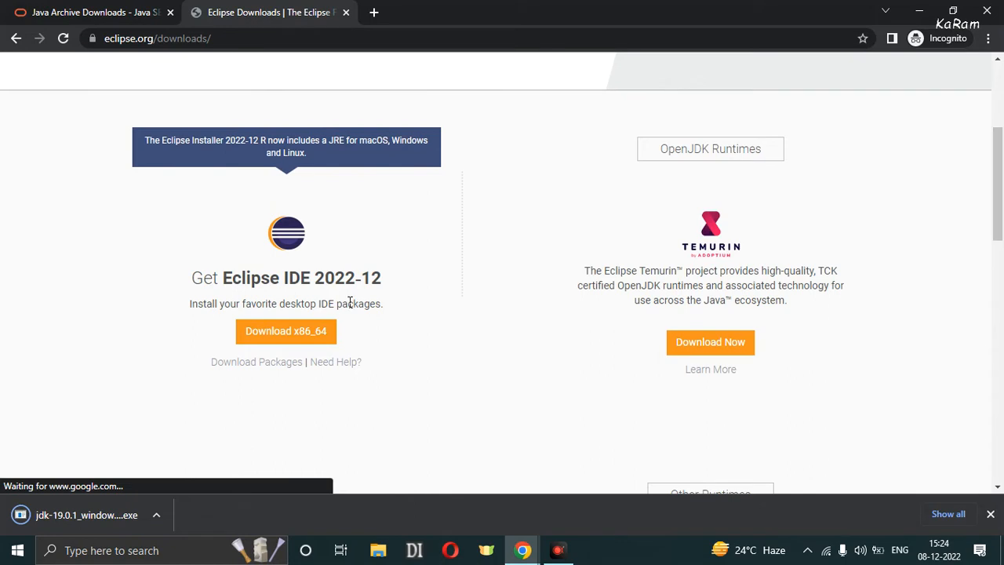
pyautogui.click(295, 333)
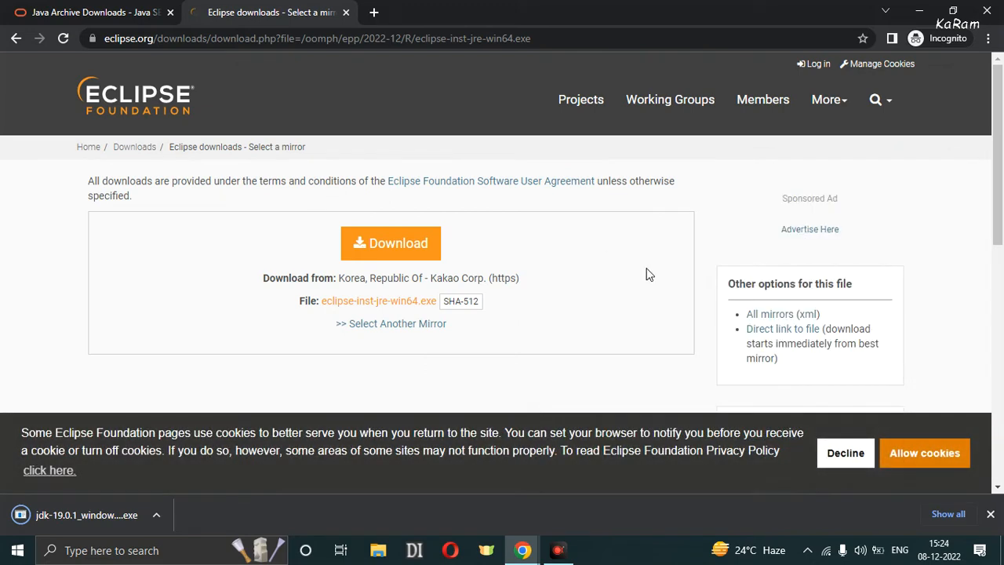
pyautogui.click(396, 247)
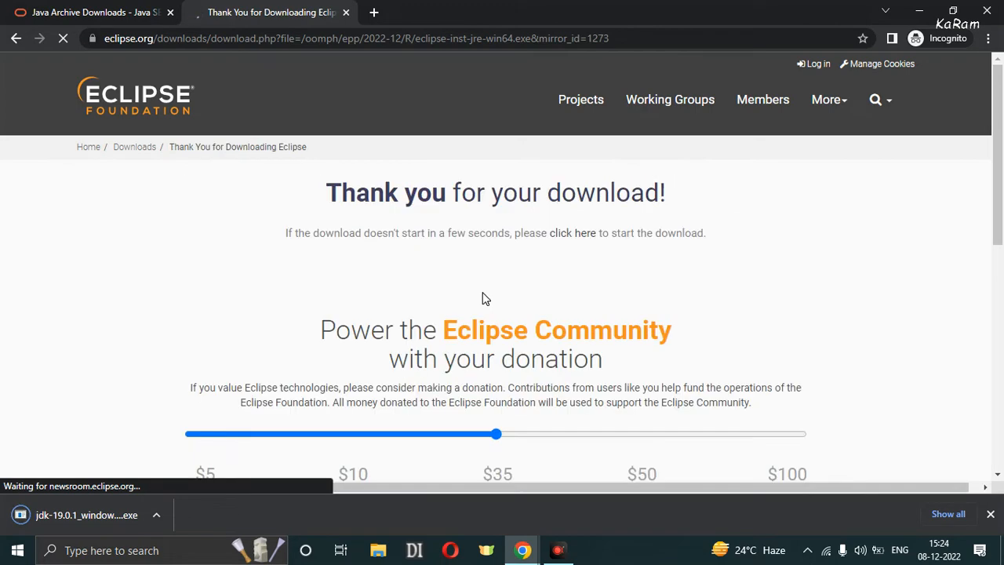
# Launch the downloaded JDK 19.0.1 Windows installer.
pyautogui.moveTo(1002, 189); pyautogui.dragTo(998, 264)
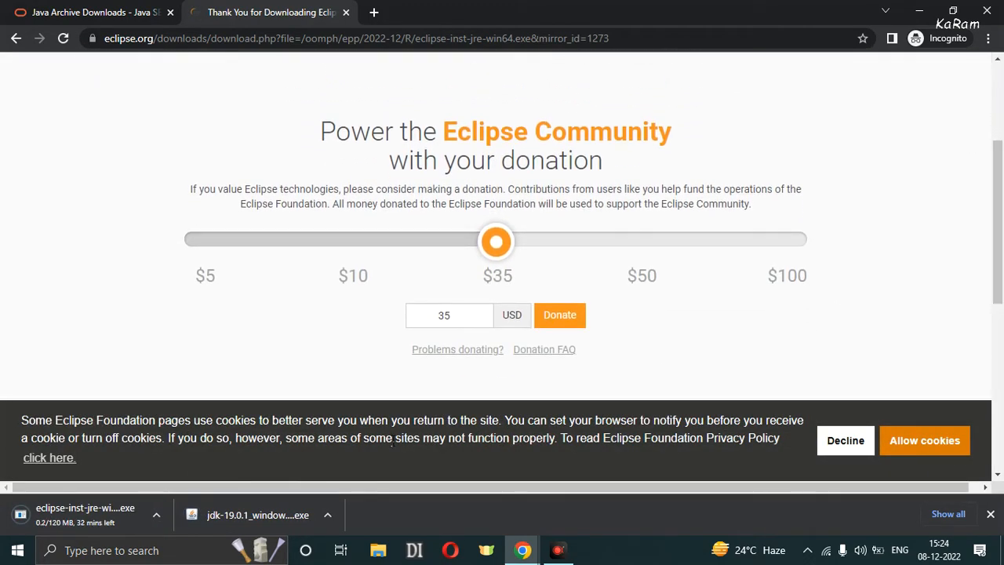
pyautogui.click(225, 513)
pyautogui.click(228, 515)
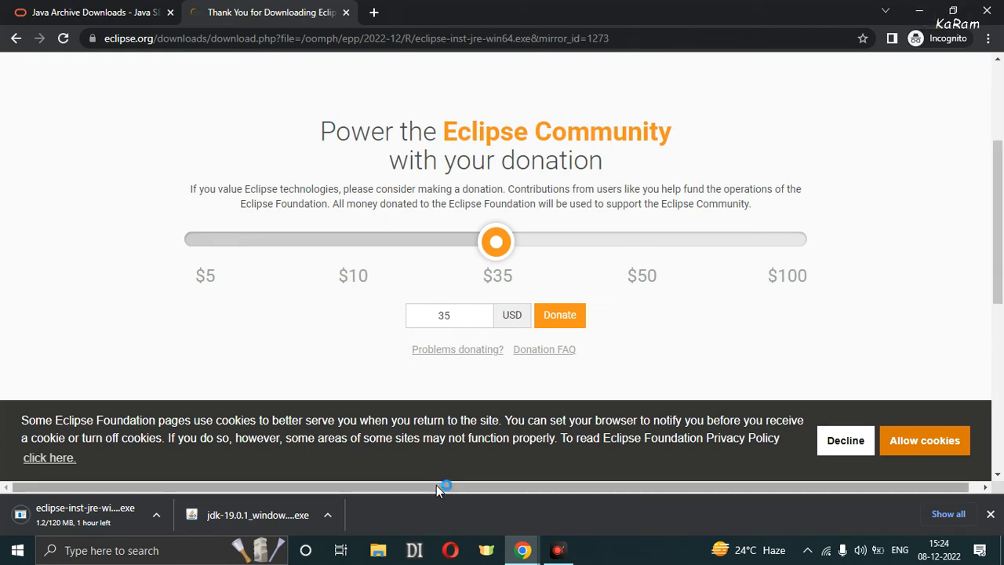
# Go back through the Eclipse mirror page to the main Eclipse downloads page.
pyautogui.scroll(3, 1001, 291)
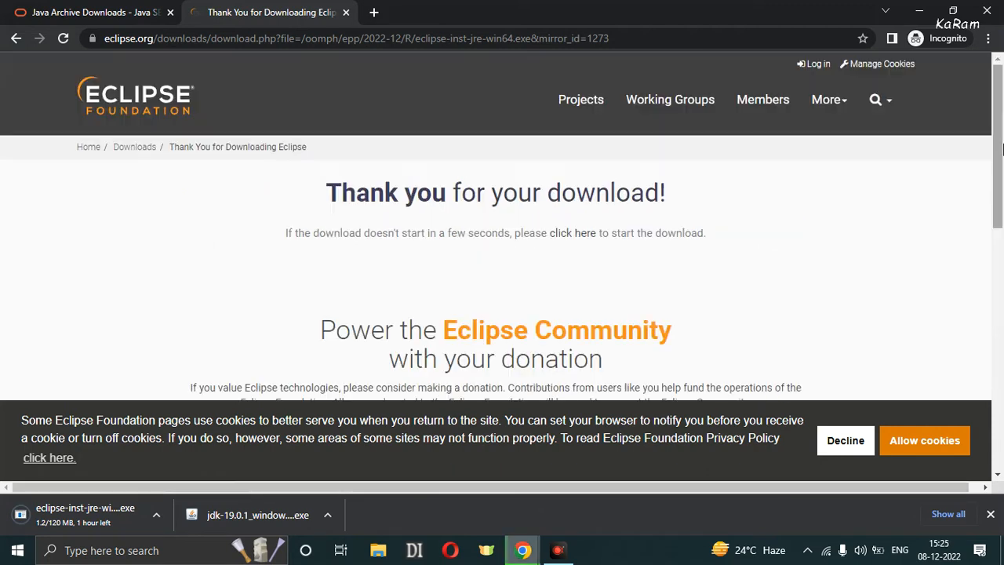
pyautogui.click(17, 37)
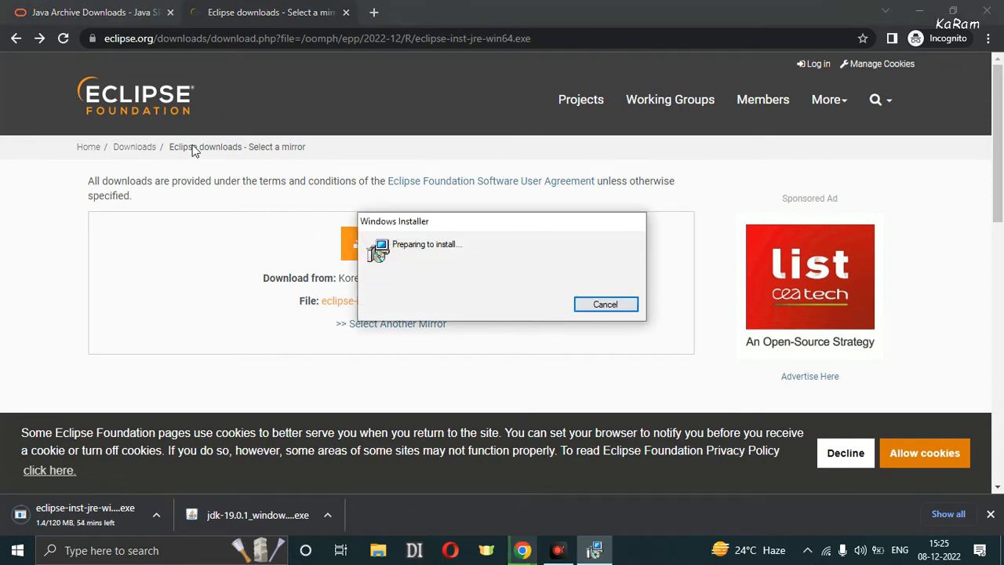
pyautogui.click(16, 38)
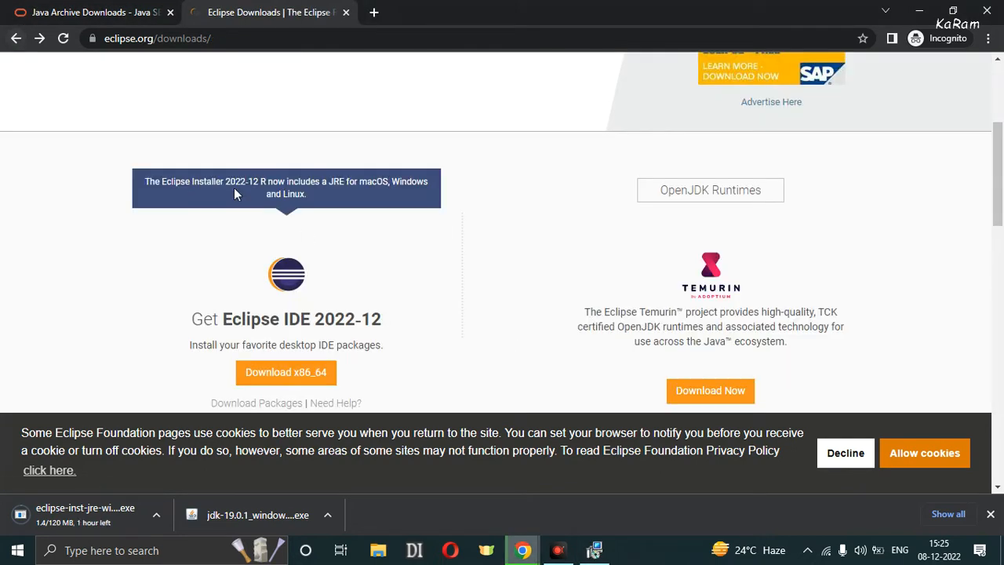
pyautogui.moveTo(999, 134); pyautogui.dragTo(1001, 76)
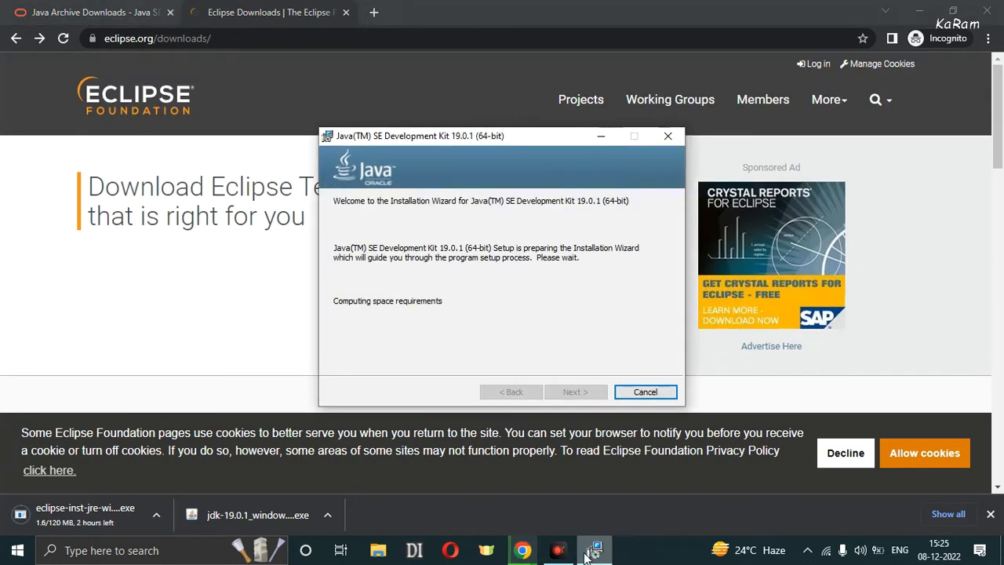
# Install Java SE Development Kit 19.0.1 into the default folder C:\Program Files\Java\jdk-19\.
pyautogui.click(579, 394)
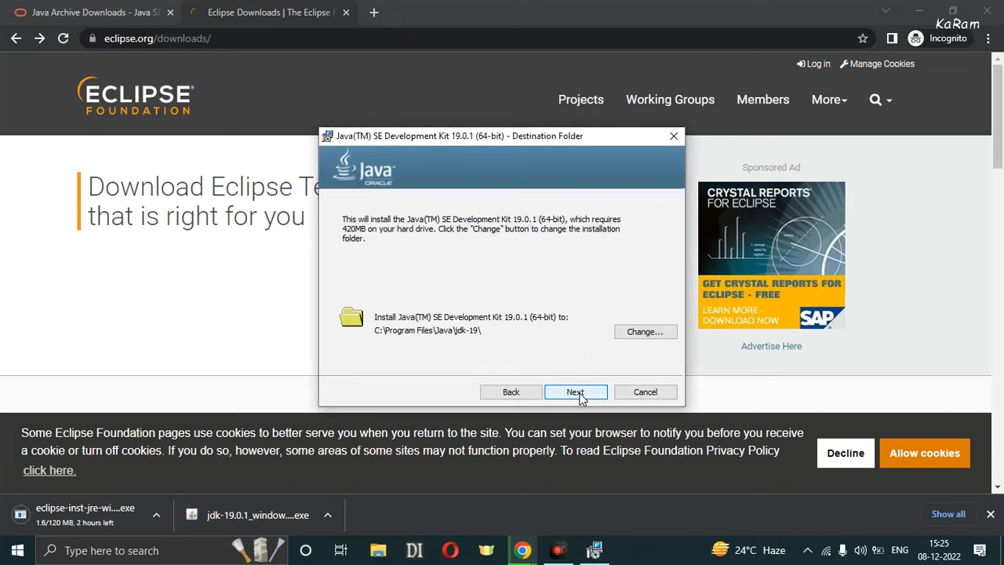
pyautogui.click(580, 396)
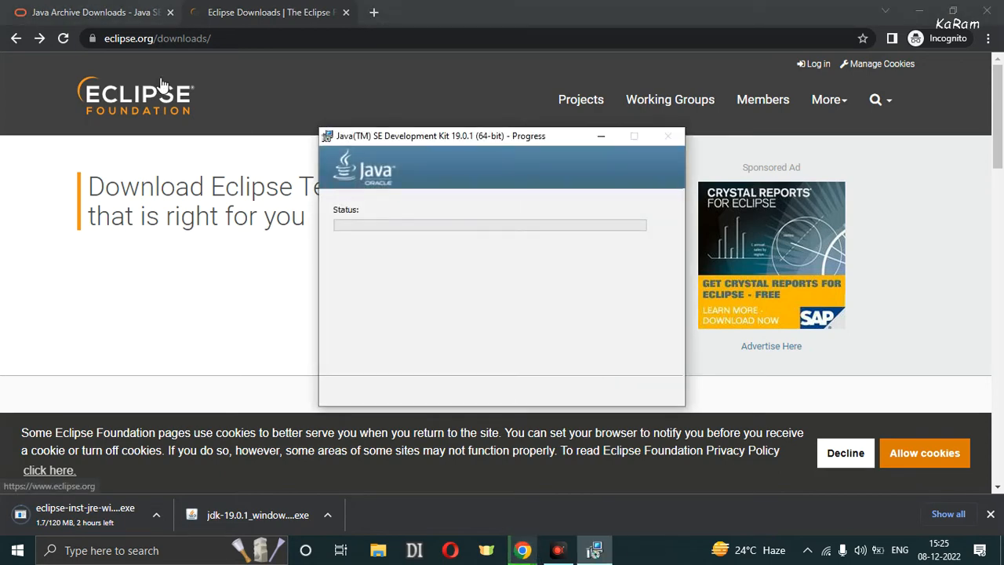
# Return to the eclipse search results, open the Eclipse home page and go to its downloads page.
pyautogui.click(17, 39)
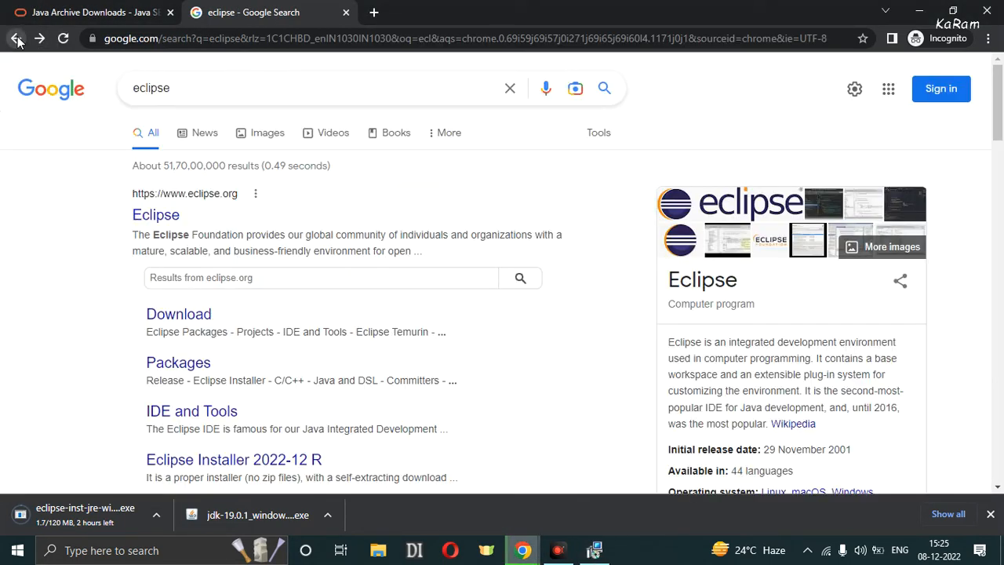
pyautogui.click(596, 551)
pyautogui.click(155, 212)
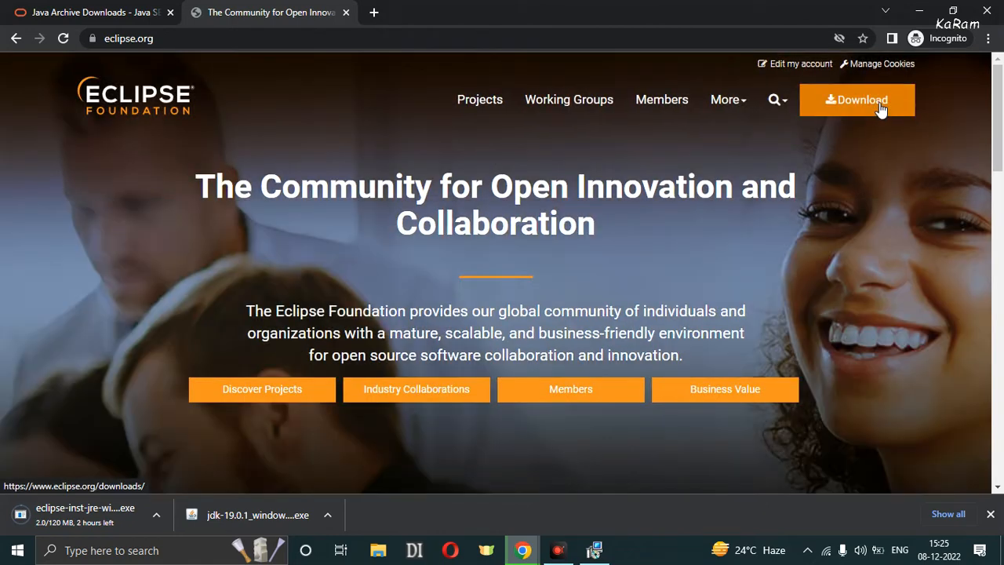
pyautogui.click(877, 111)
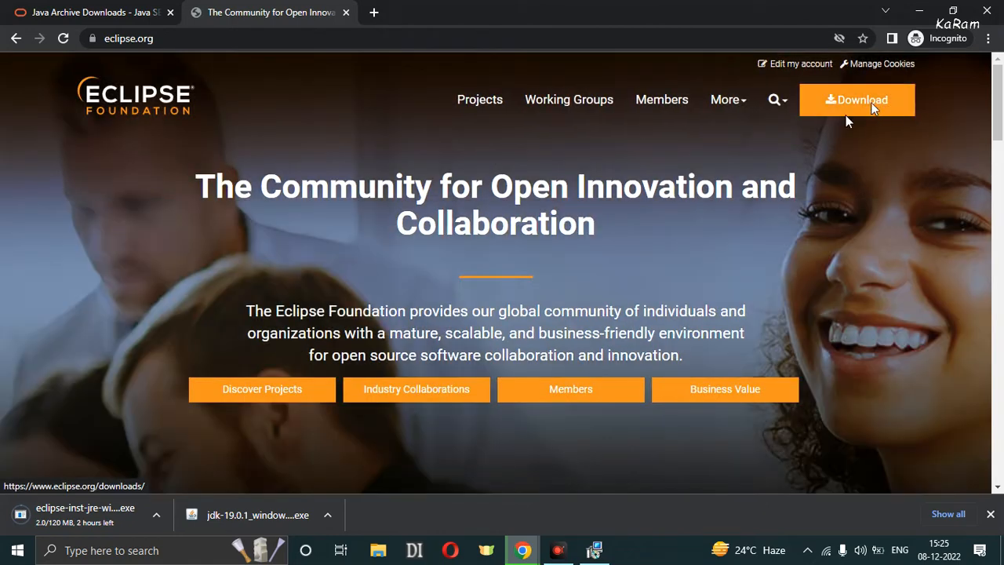
# Request the Eclipse IDE 2022-12 x86_64 download again, check the JDK installation progress and allow the Eclipse site's cookies.
pyautogui.moveTo(997, 133); pyautogui.dragTo(1003, 218)
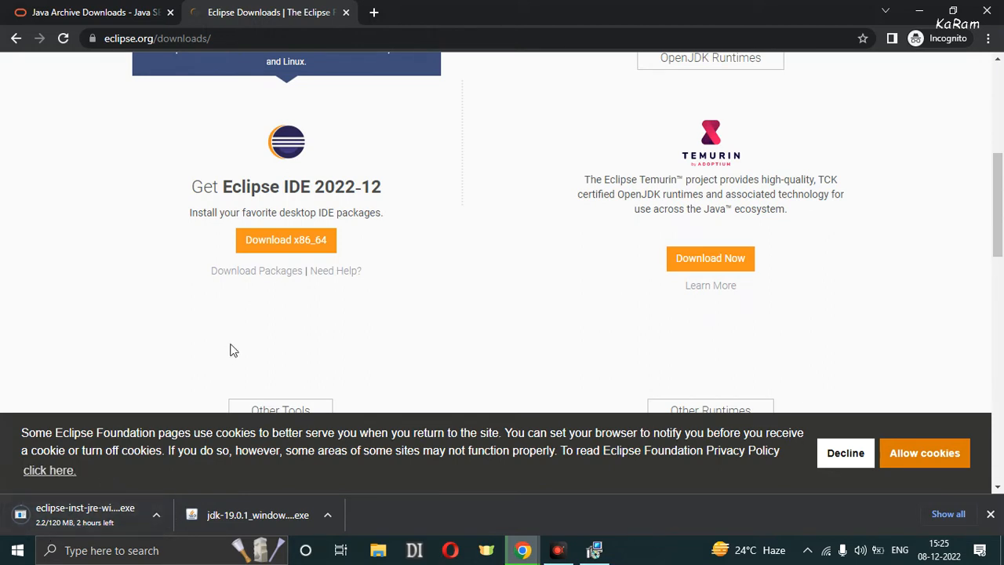
pyautogui.click(298, 240)
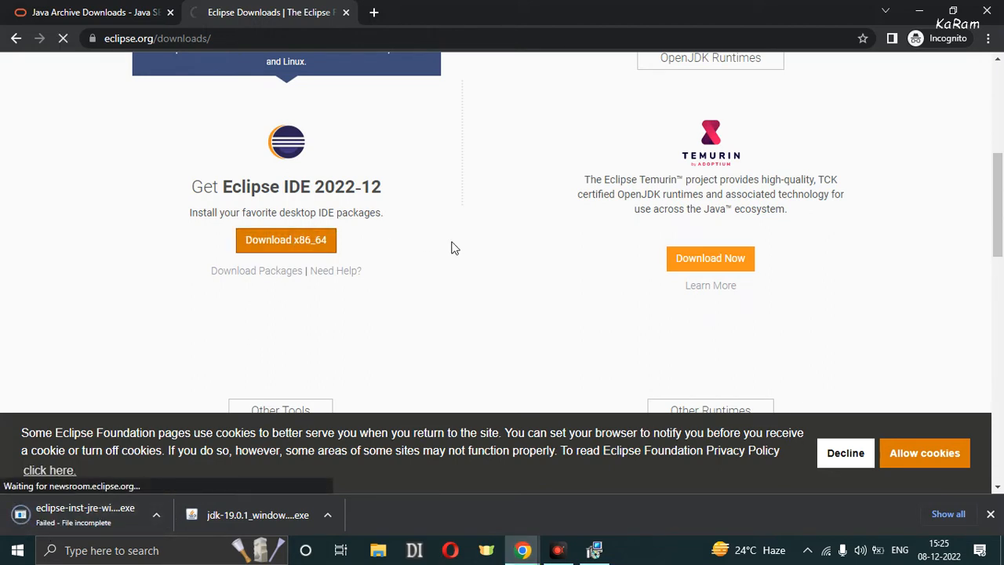
pyautogui.click(596, 551)
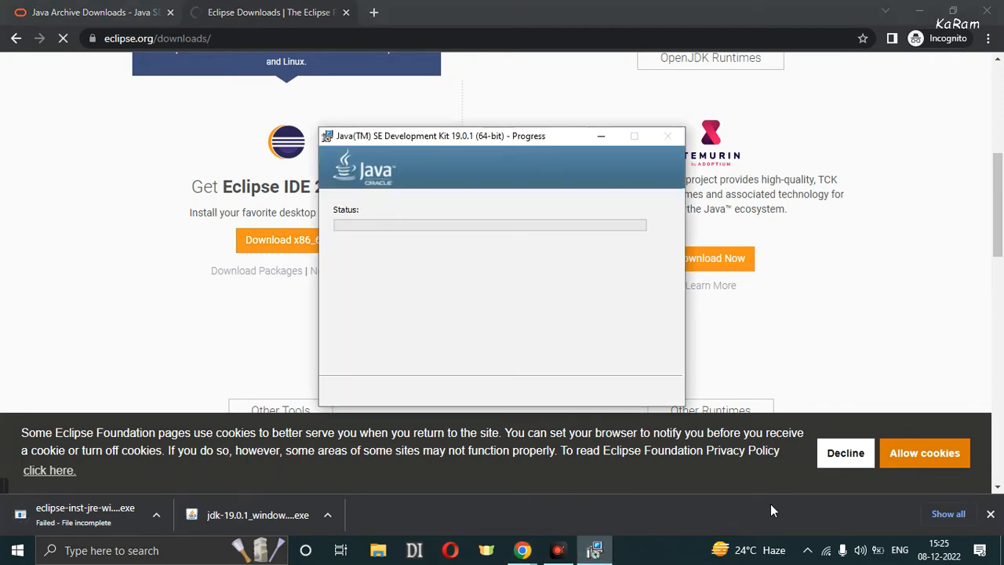
pyautogui.click(925, 453)
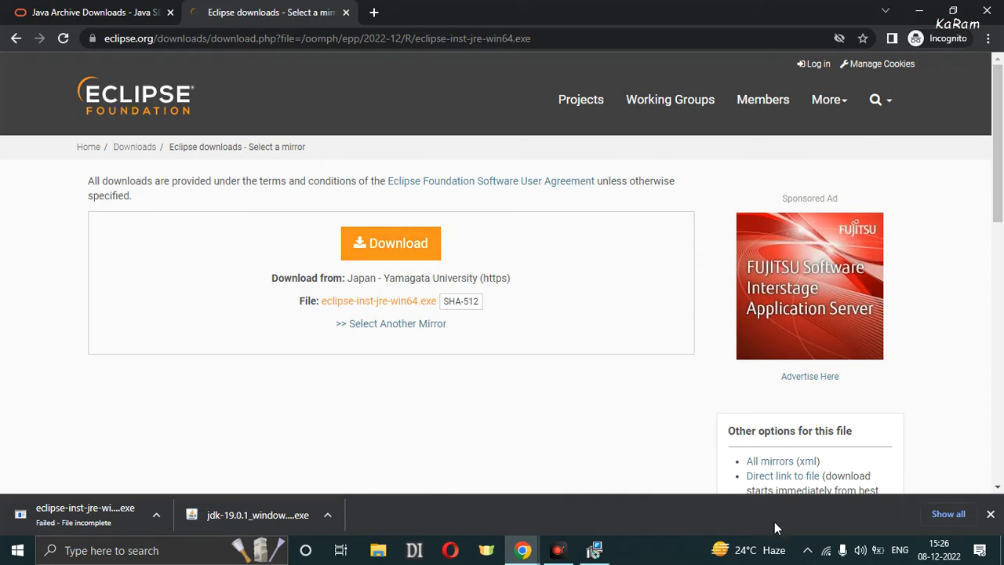
# Check the network connection, return to the JDK setup wizard and close it once the installation completes.
pyautogui.click(828, 553)
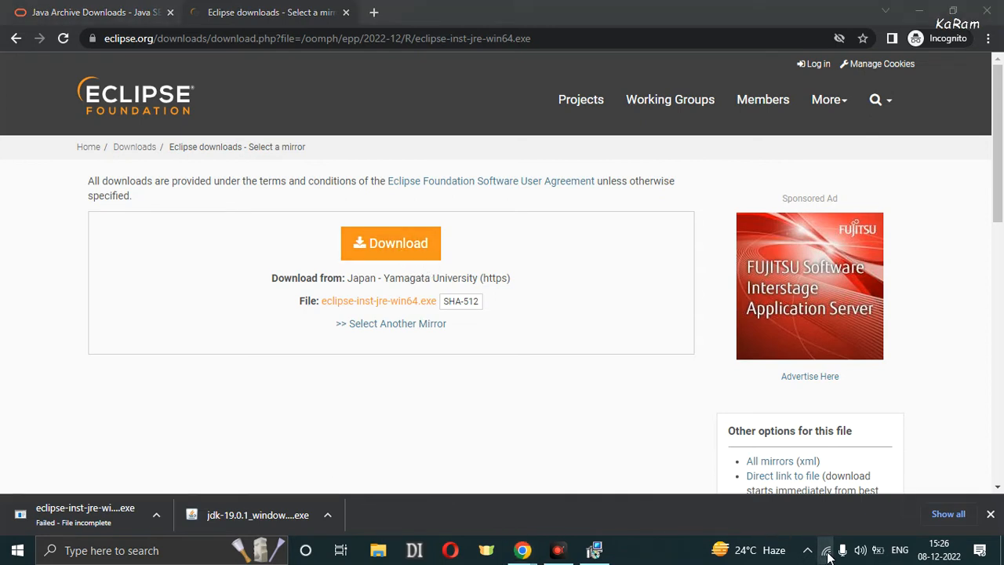
pyautogui.click(596, 551)
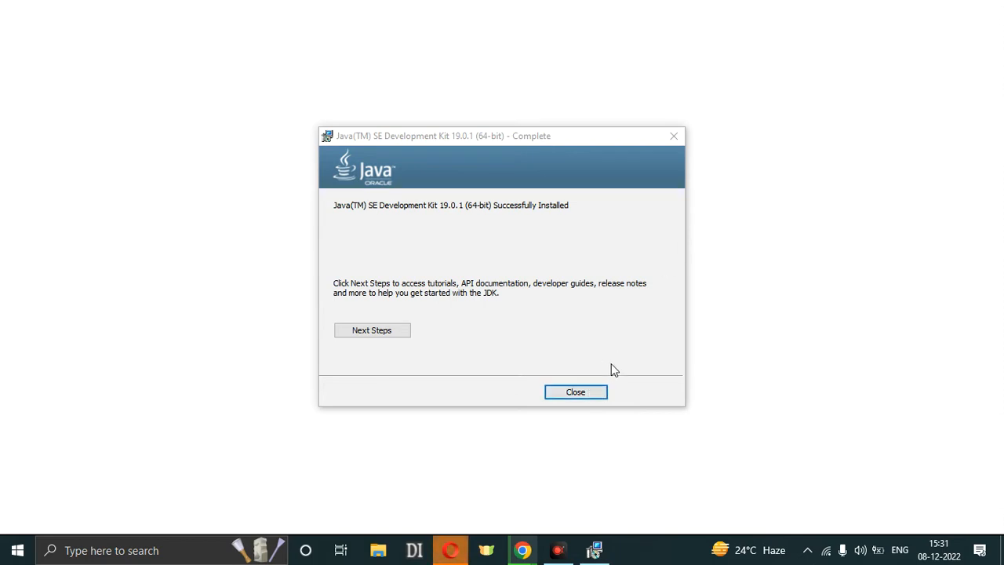
pyautogui.click(590, 394)
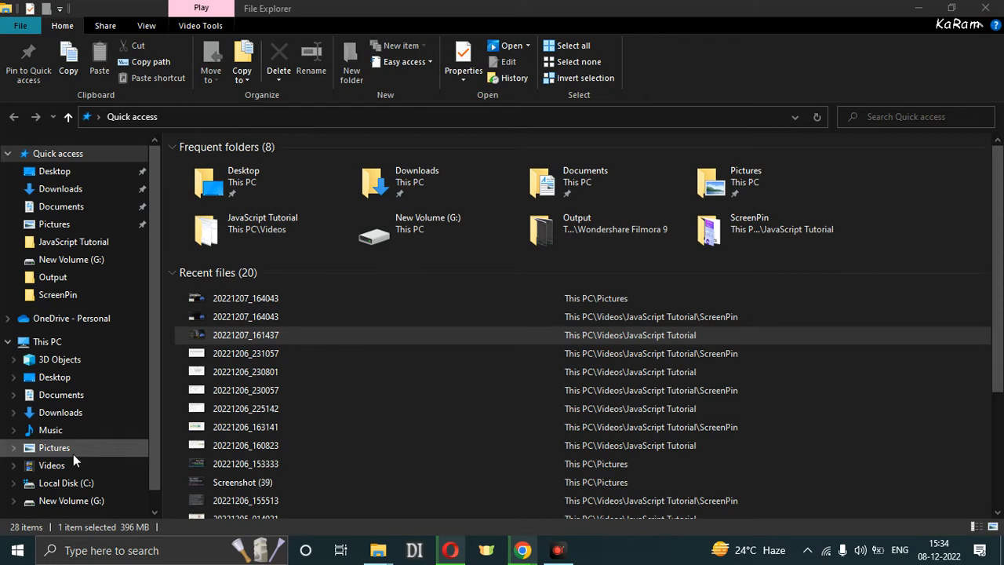
# Open the bin folder of the Java installation at C:\Program Files\Java\jdk-19 on Local Disk (C:).
pyautogui.click(31, 482)
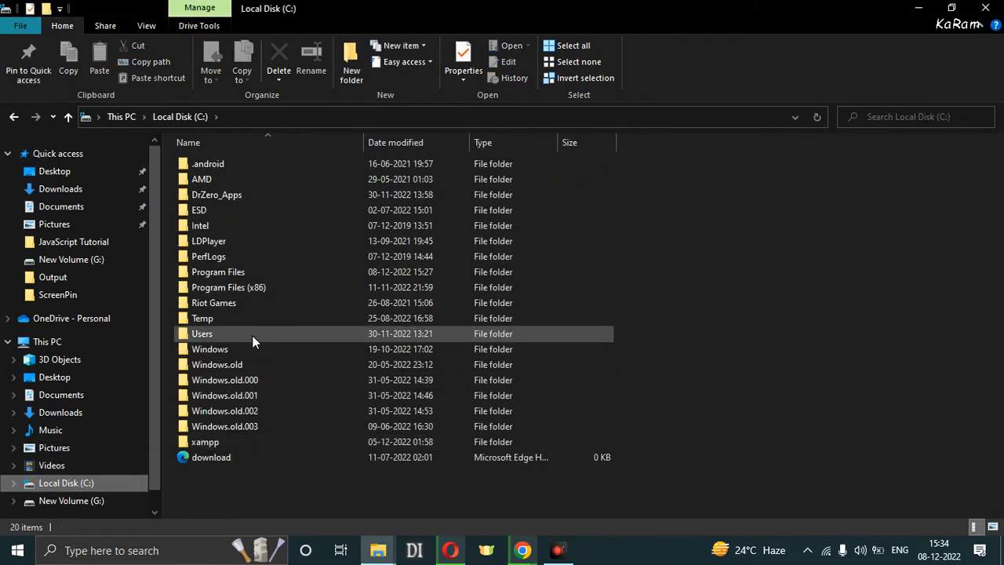
pyautogui.doubleClick(244, 273)
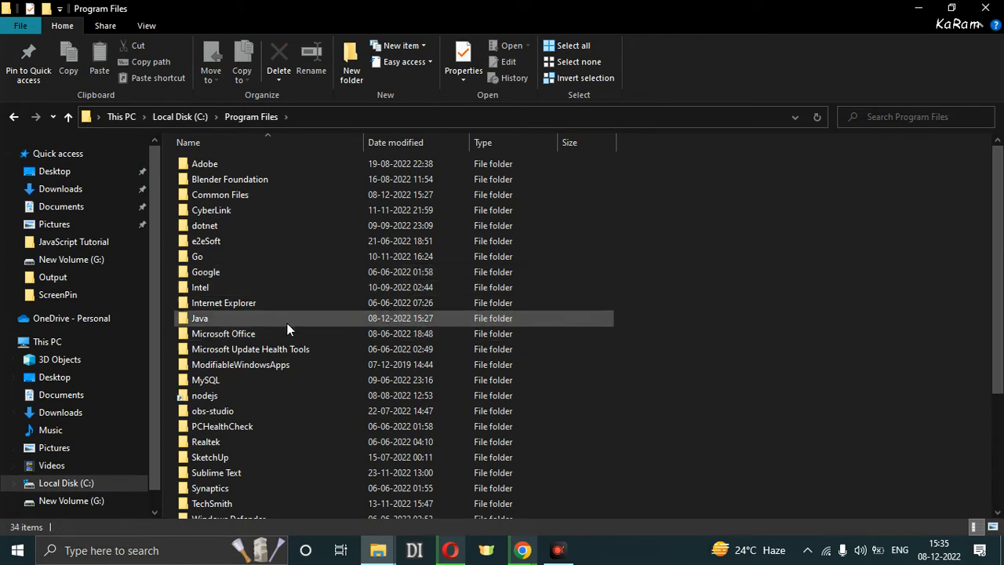
pyautogui.doubleClick(246, 316)
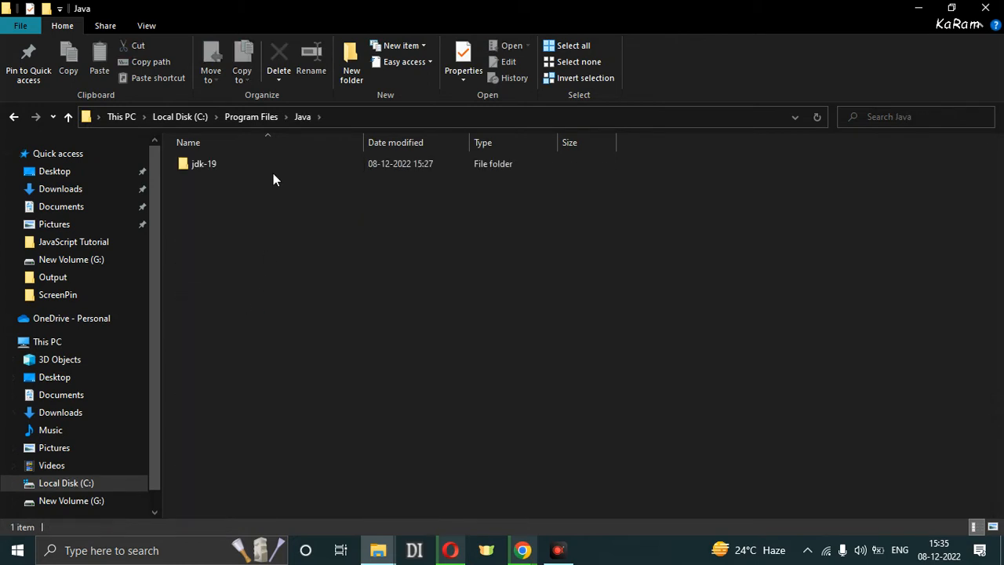
pyautogui.doubleClick(243, 163)
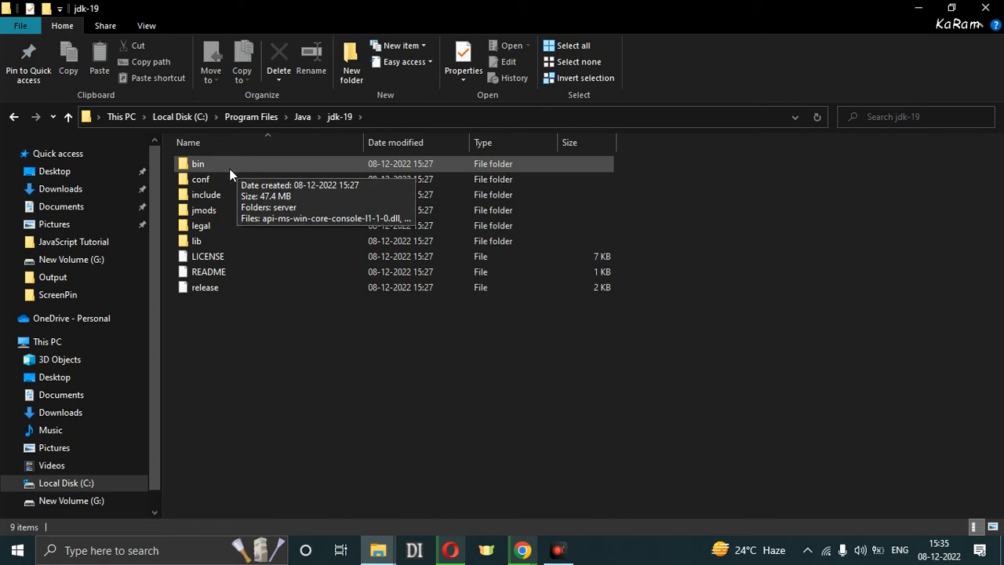
pyautogui.click(229, 168)
pyautogui.doubleClick(228, 168)
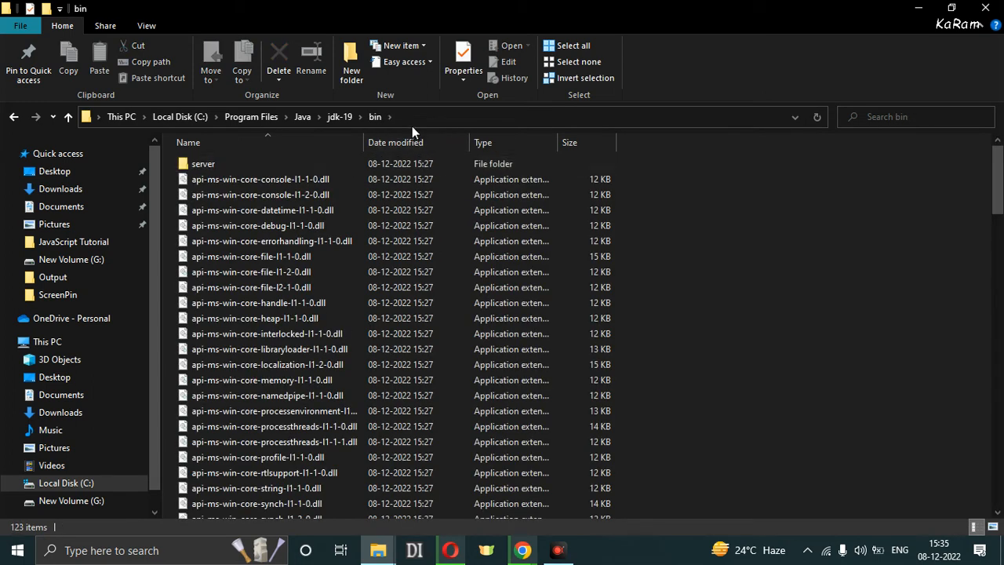
# Show the bin folder's full path, then return to the parent jdk-19 folder.
pyautogui.click(406, 117)
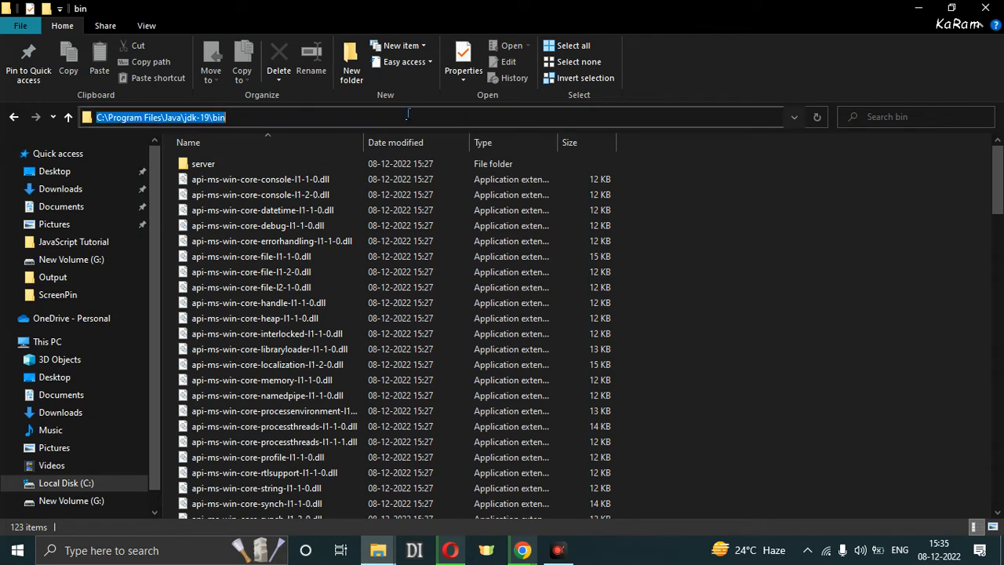
pyautogui.click(756, 226)
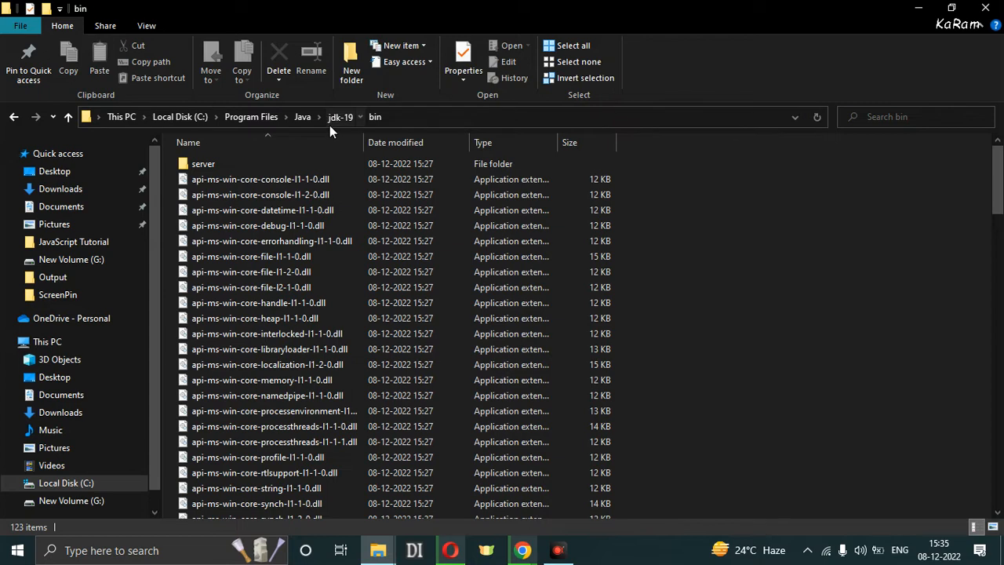
pyautogui.click(330, 125)
pyautogui.click(270, 357)
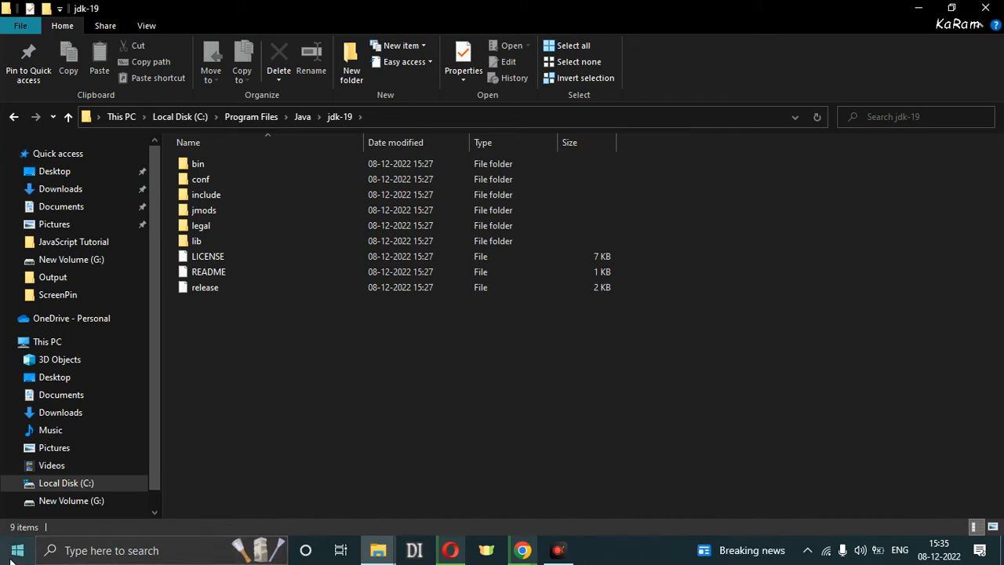
# Find Control Panel with Windows search and open the Environment Variables dialog from the advanced system settings.
pyautogui.click(82, 553)
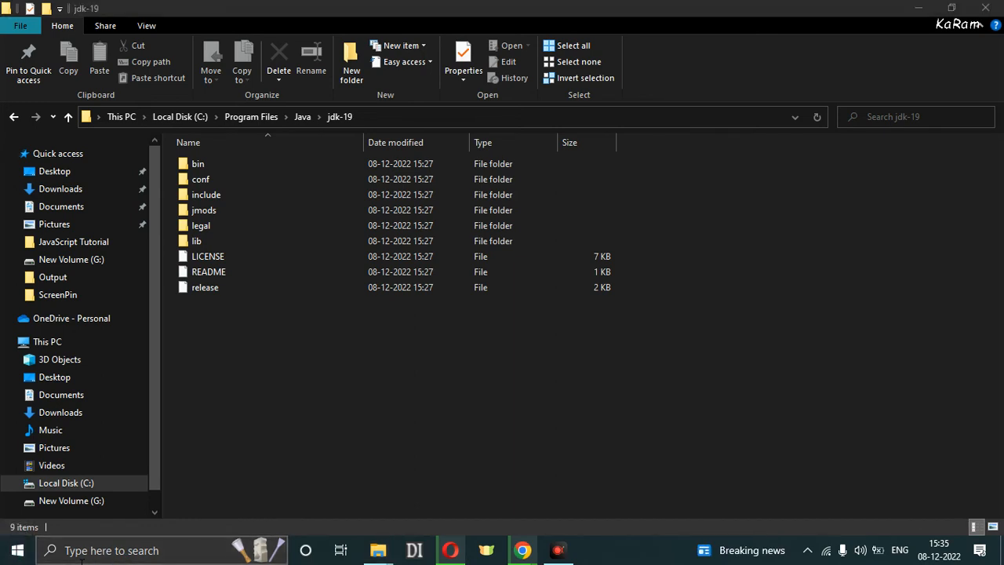
pyautogui.write('control panel')
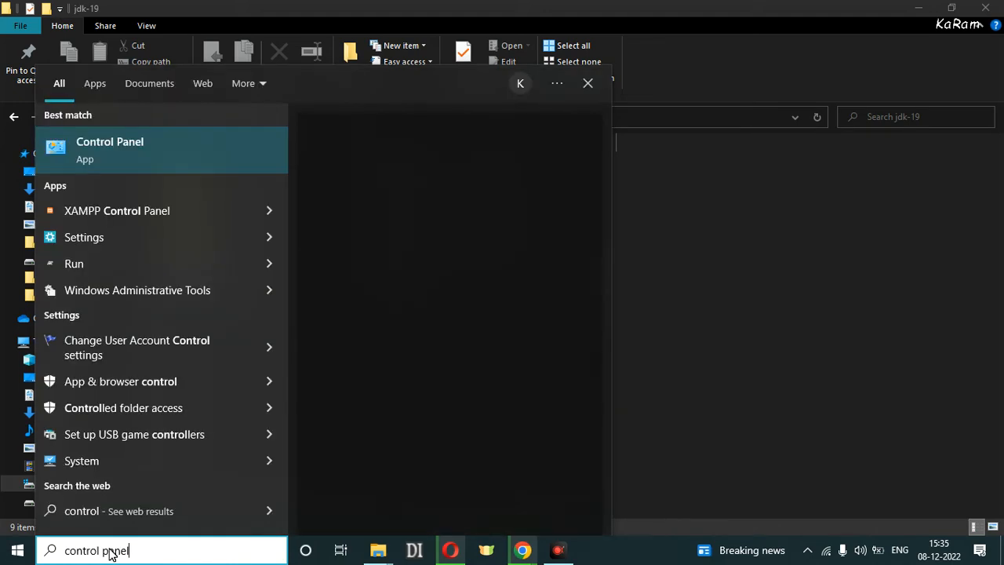
pyautogui.press('Return')
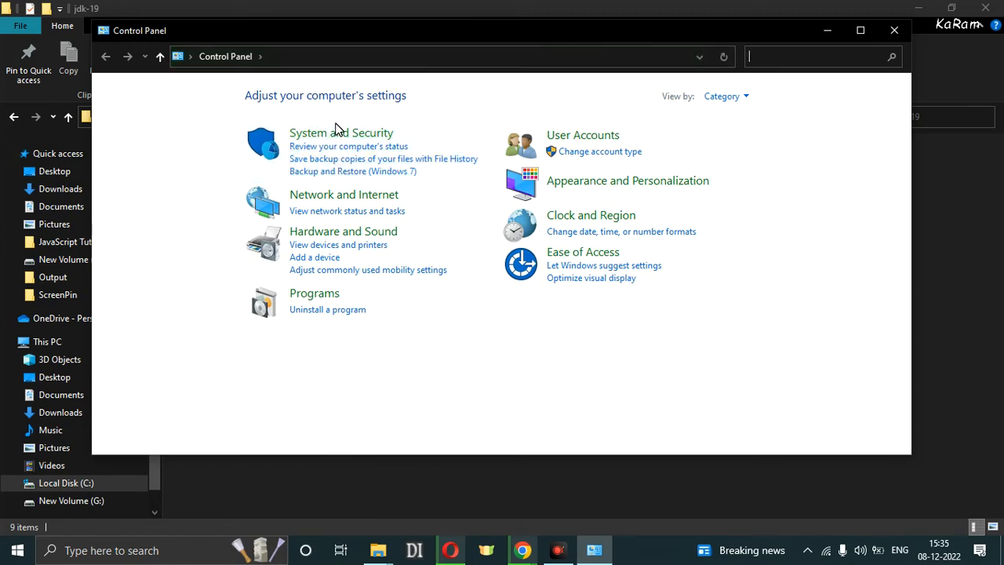
pyautogui.click(337, 135)
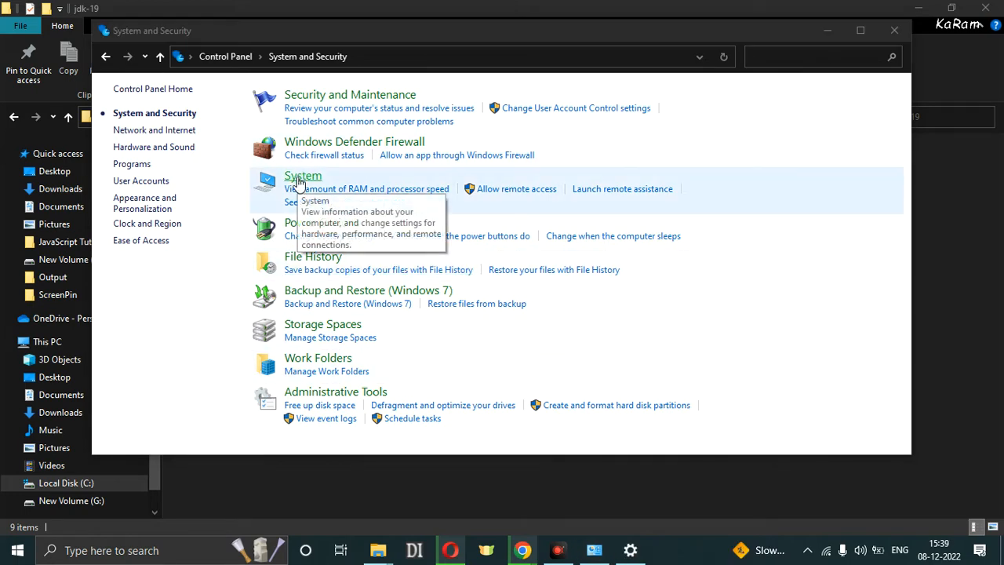
pyautogui.click(297, 178)
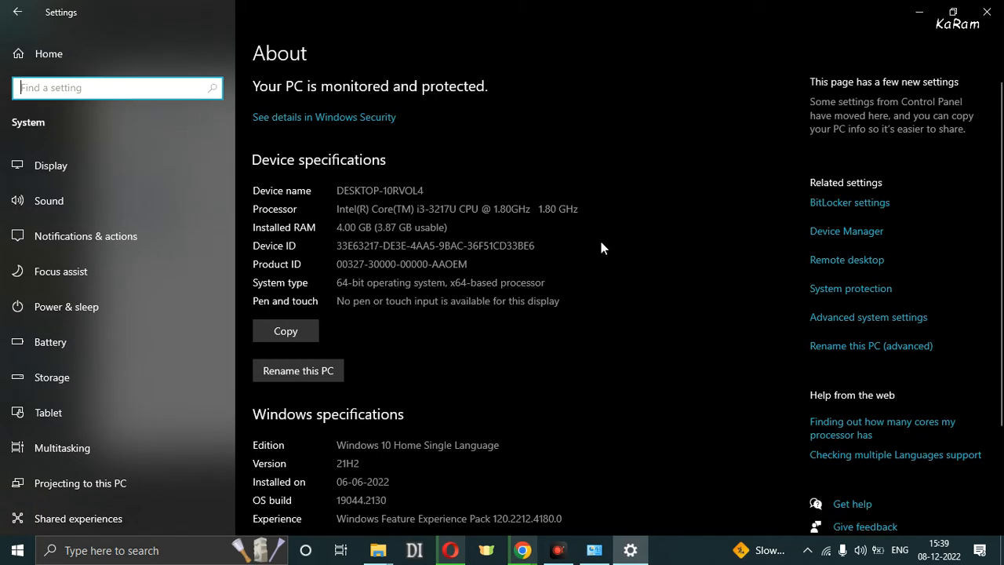
pyautogui.click(881, 318)
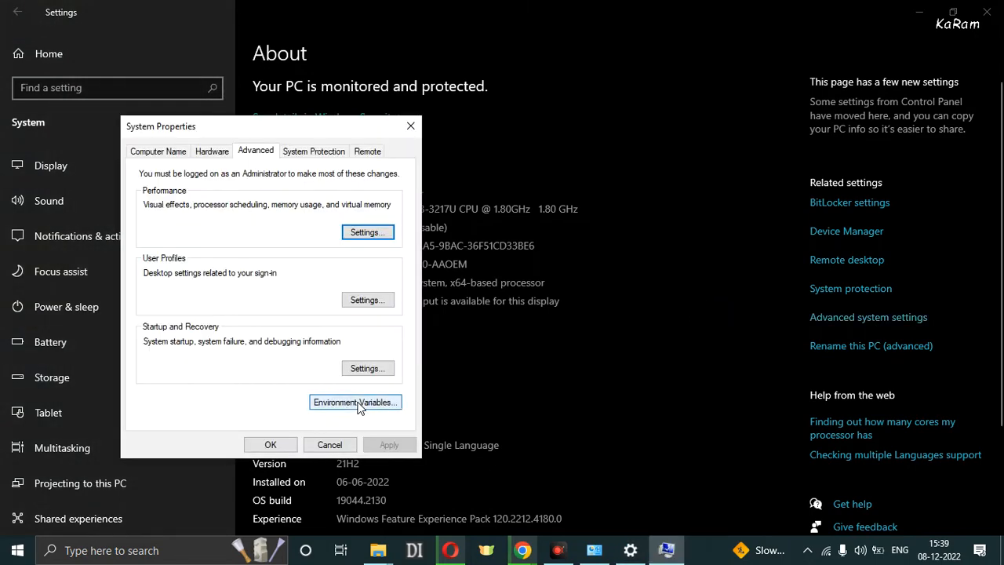
pyautogui.click(358, 403)
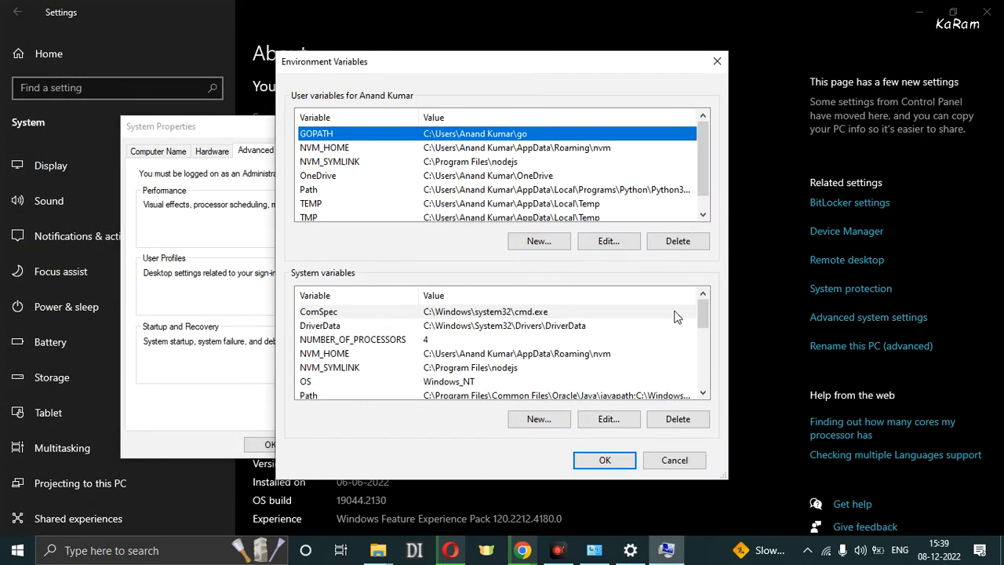
# Open the system variable Path for editing and start a new entry in its list.
pyautogui.moveTo(702, 307); pyautogui.dragTo(703, 320)
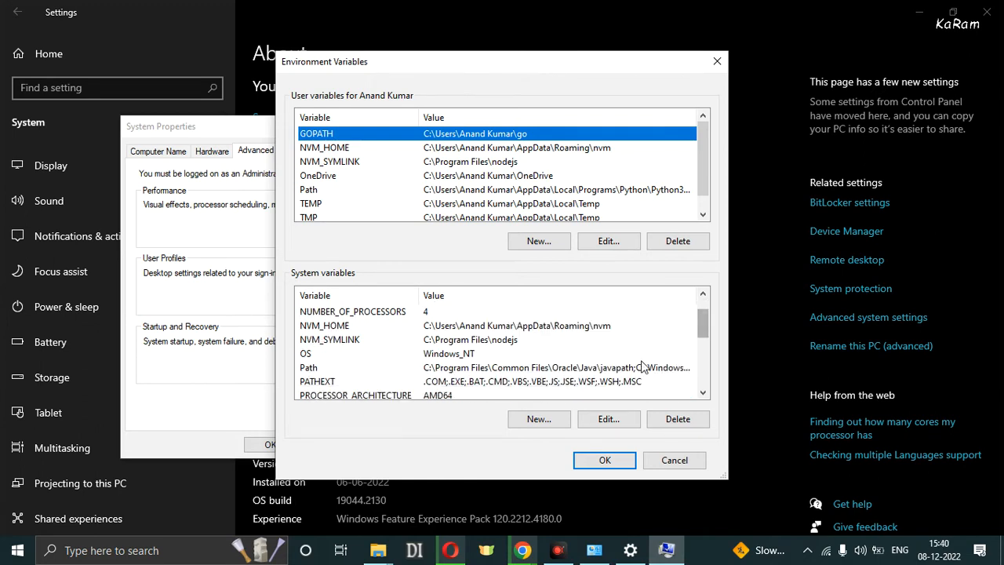
pyautogui.click(609, 372)
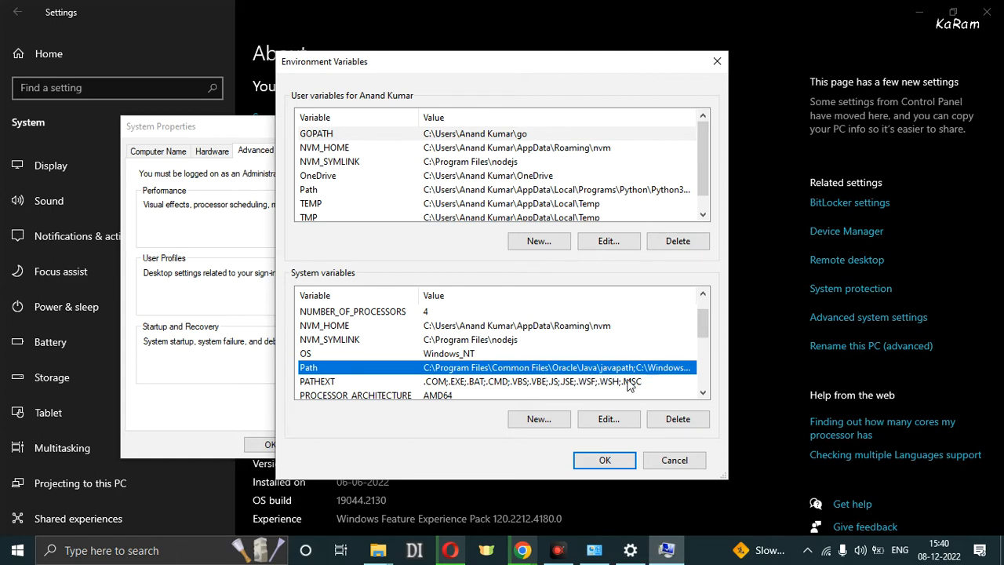
pyautogui.click(594, 422)
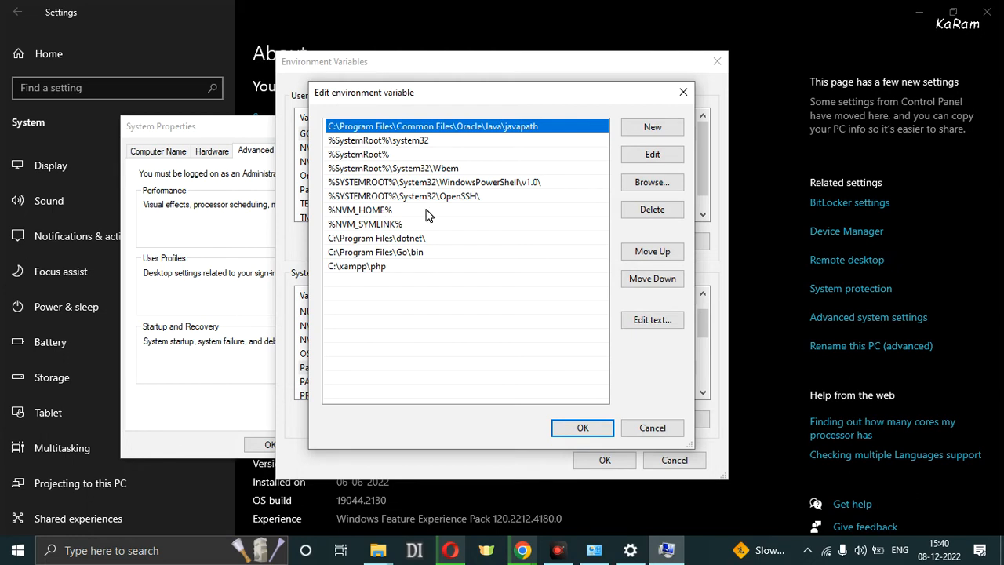
pyautogui.click(653, 129)
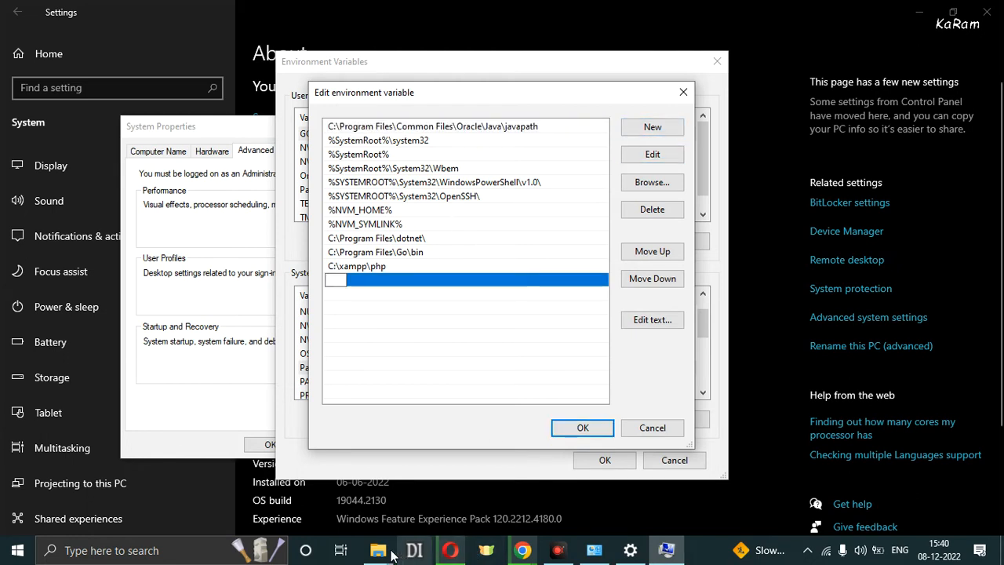
# Switch to the jdk-19 File Explorer window, open its bin folder and copy the folder's full path.
pyautogui.click(390, 554)
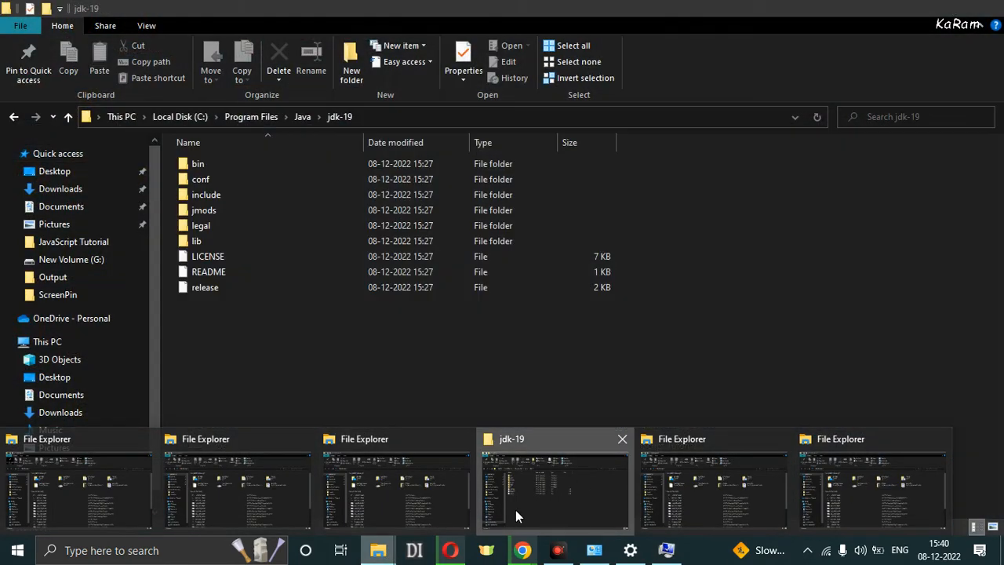
pyautogui.click(515, 510)
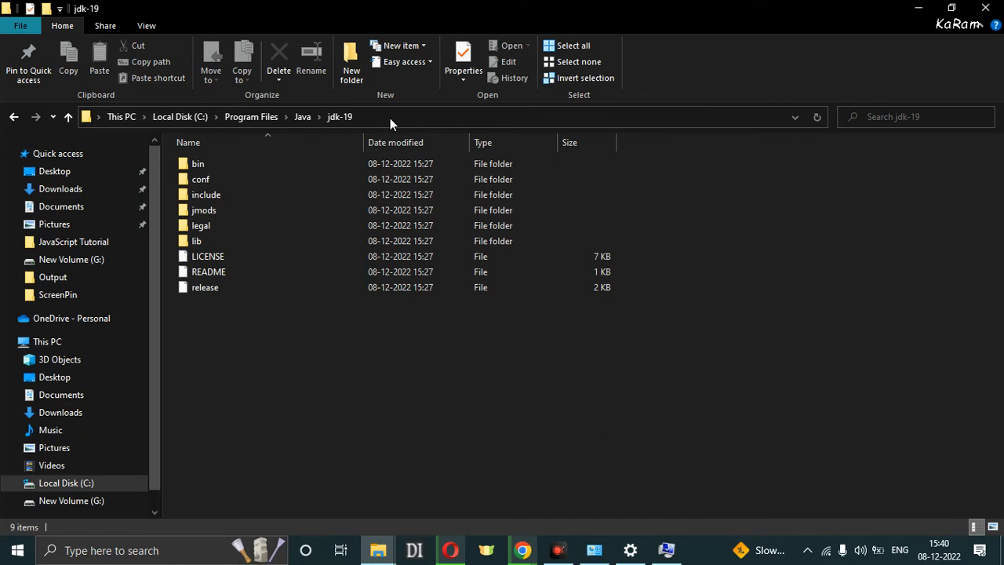
pyautogui.click(228, 168)
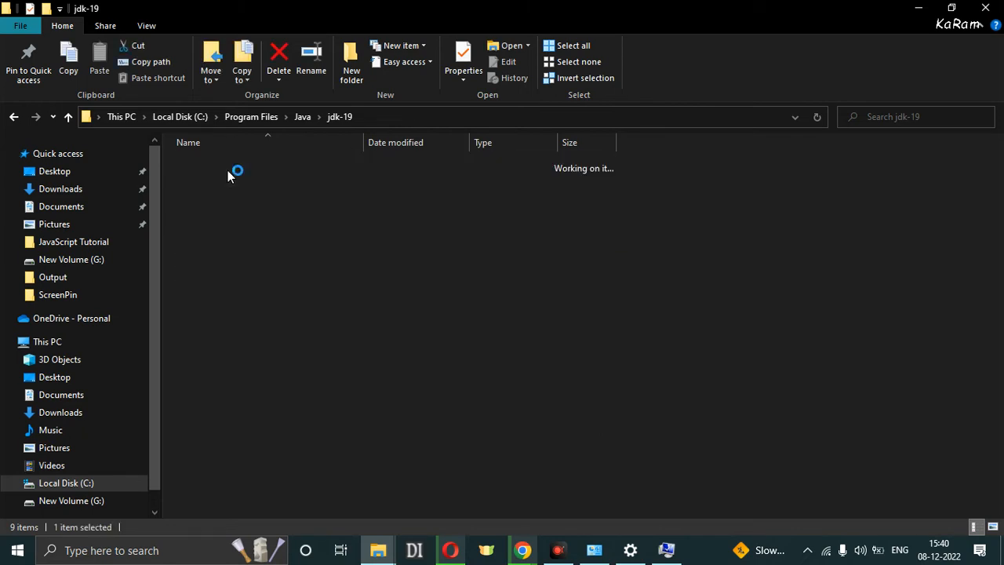
pyautogui.click(402, 118)
pyautogui.hotkey('ctrl', 'c')
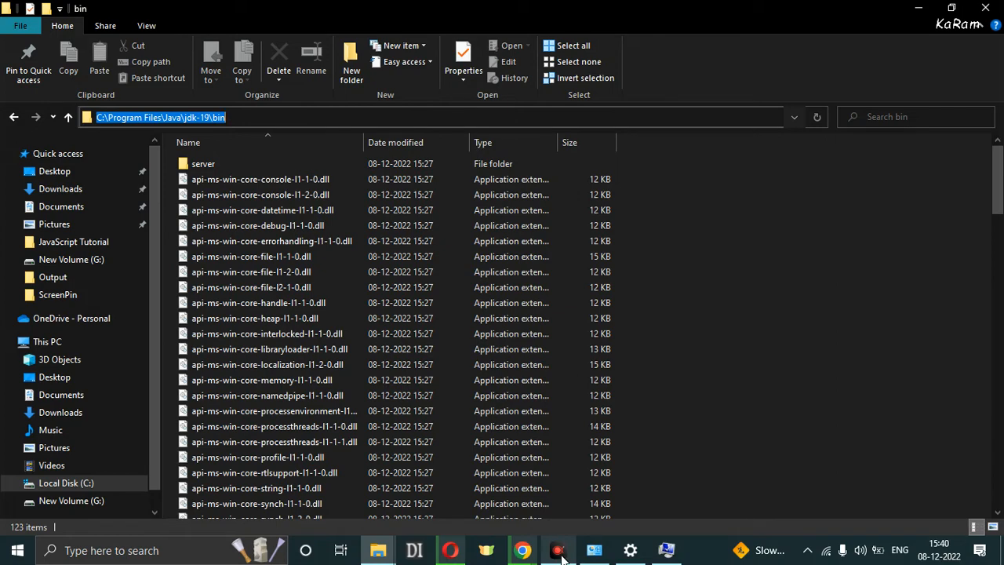
# Return to the Path variable's entries, add C:\Program Files\Java\jdk-19\bin as a new one and confirm the edit.
pyautogui.click(535, 470)
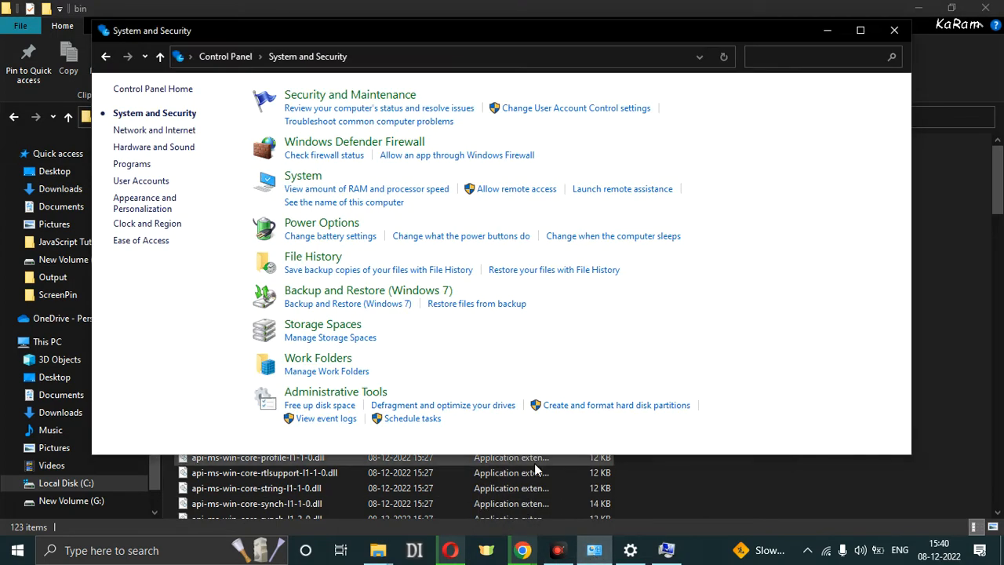
pyautogui.click(667, 550)
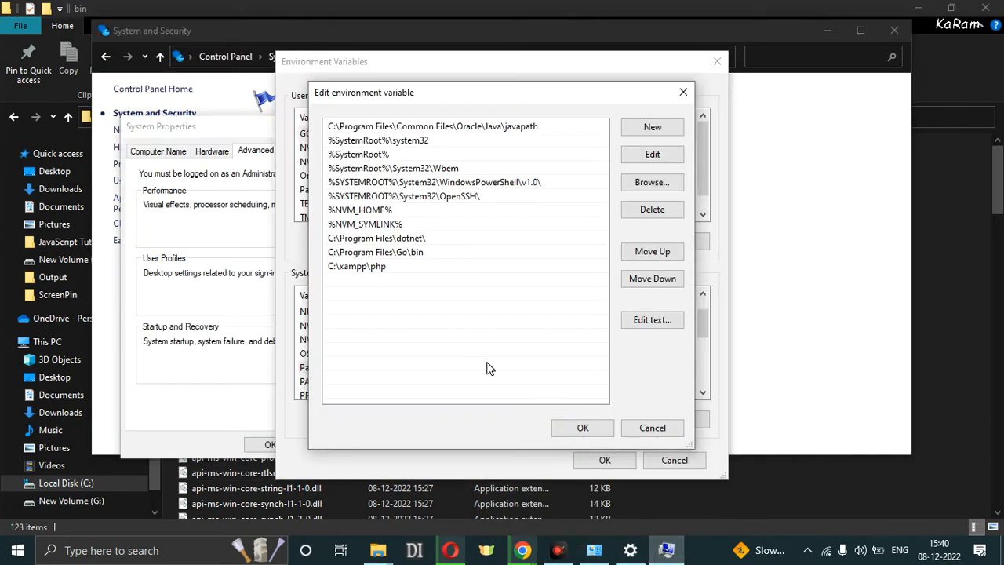
pyautogui.click(640, 133)
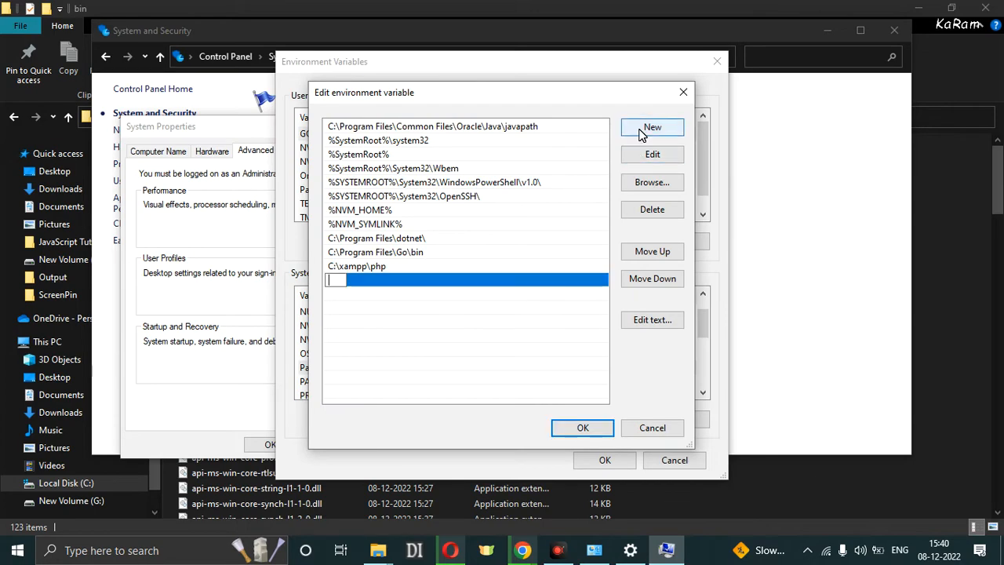
pyautogui.hotkey('ctrl', 'v')
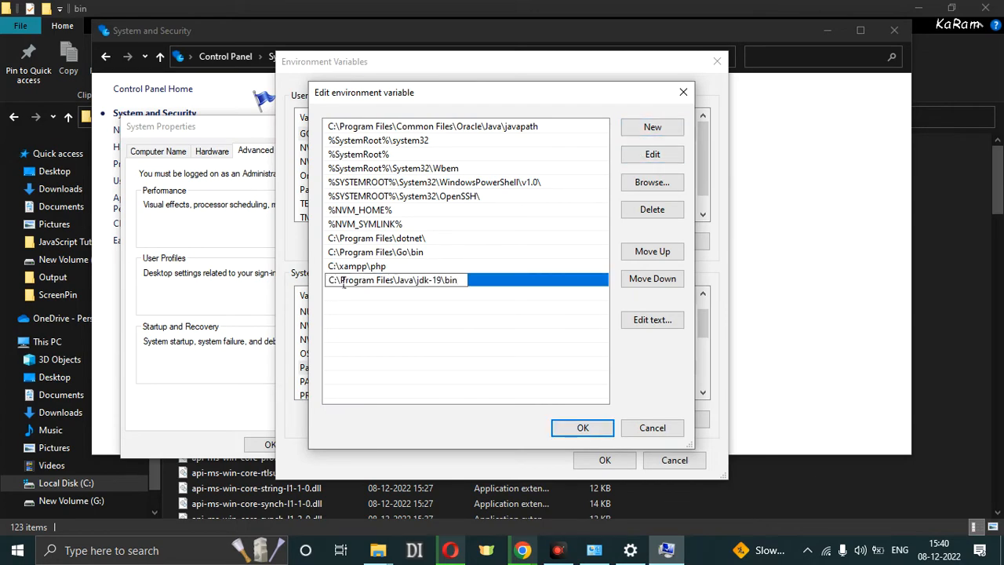
pyautogui.click(583, 427)
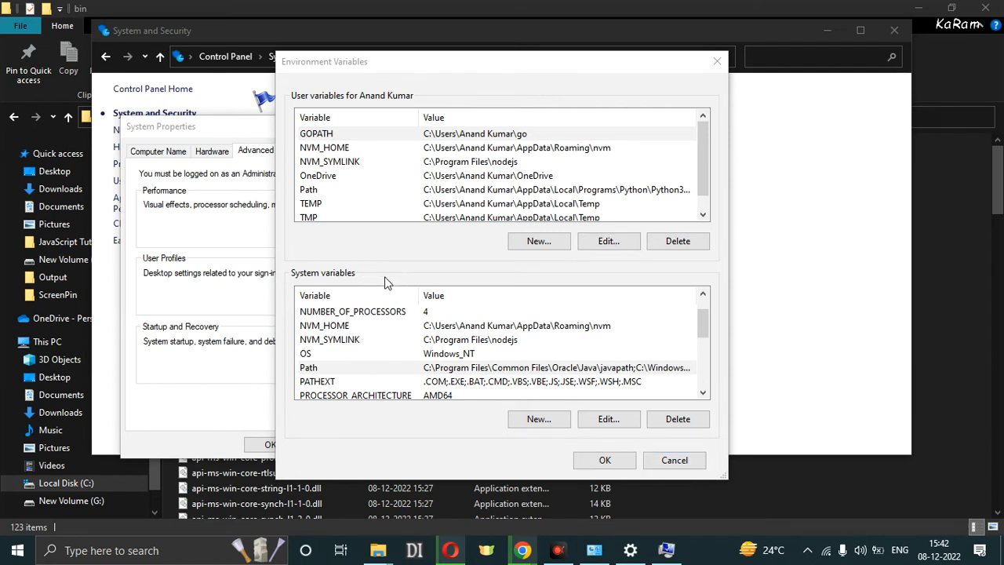
# Start a new system variable named JAVA_HOME and copy the full path of the jdk-19 folder from File Explorer.
pyautogui.click(533, 420)
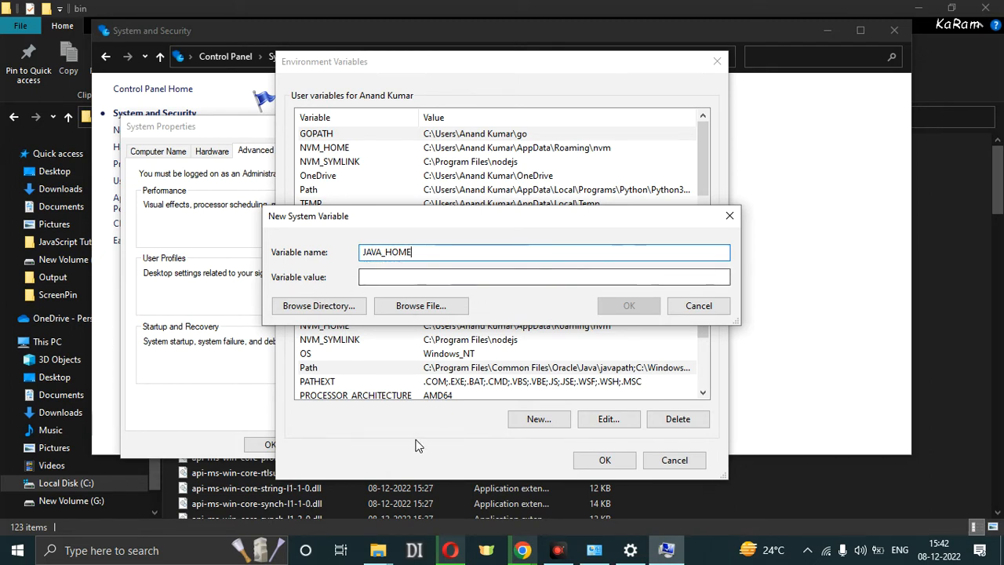
pyautogui.click(378, 550)
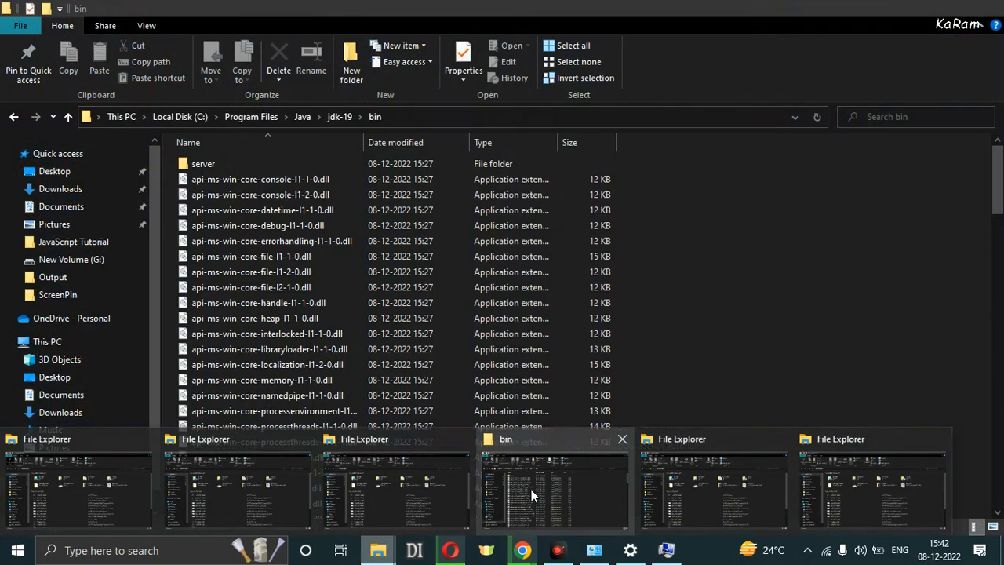
pyautogui.click(531, 490)
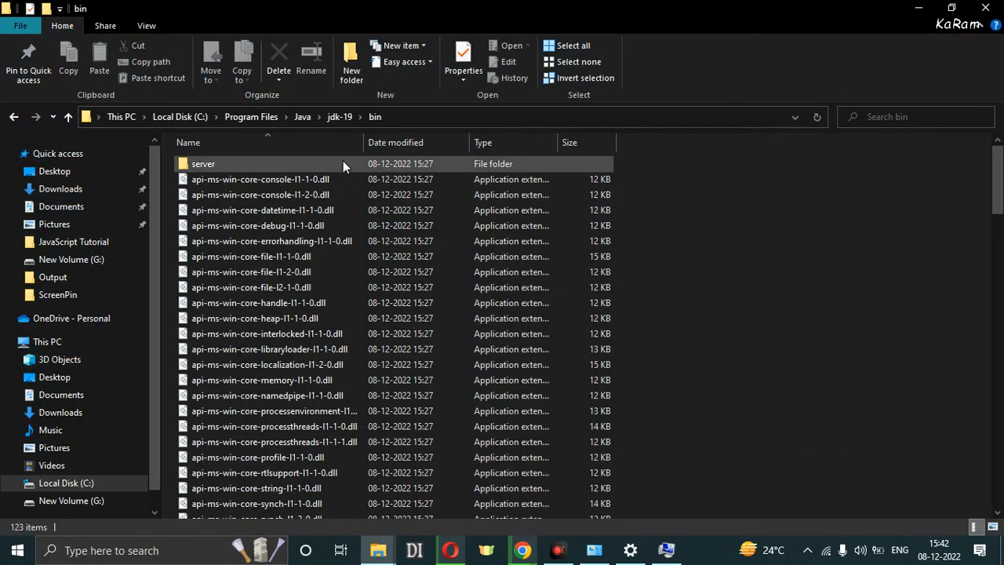
pyautogui.click(333, 122)
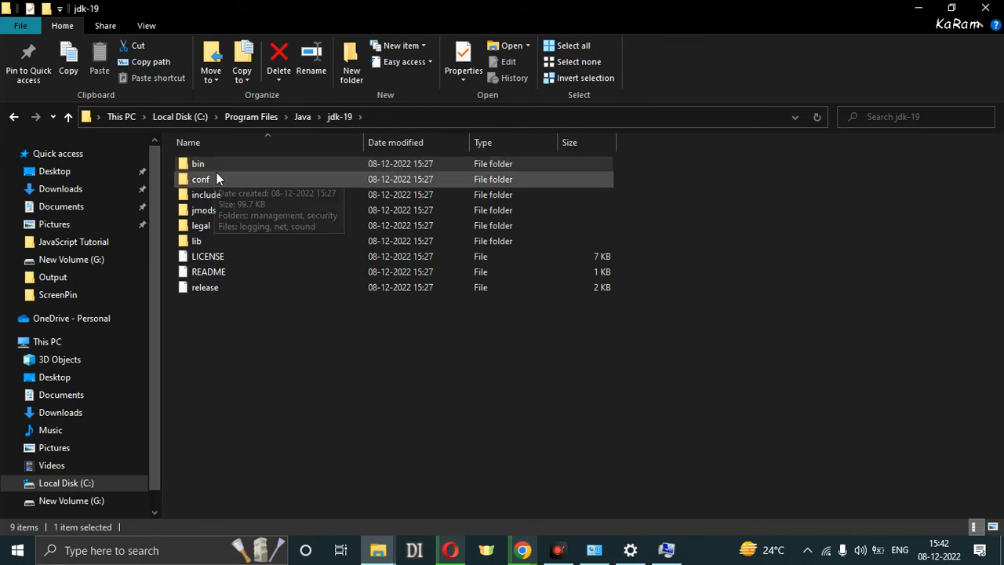
pyautogui.click(377, 116)
pyautogui.hotkey('ctrl', 'c')
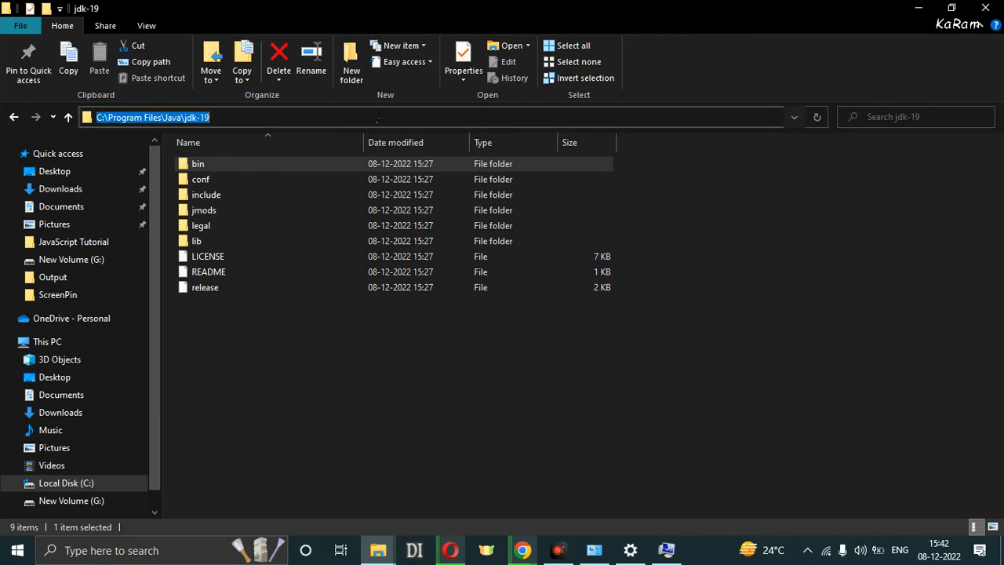
# Set the JAVA_HOME variable's value to C:\Program Files\Java\jdk-19 in the new system variable dialog.
pyautogui.click(666, 549)
pyautogui.click(389, 277)
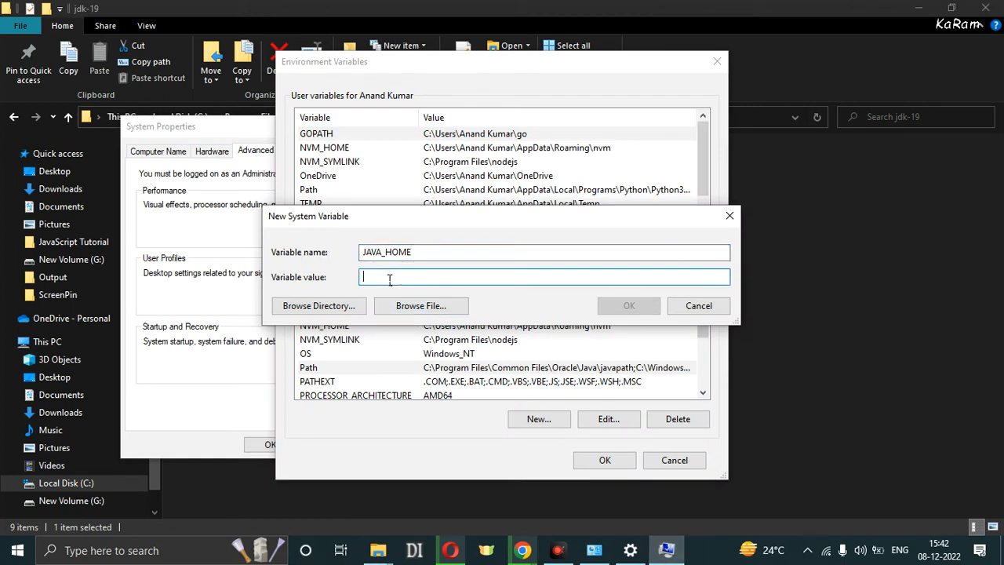
pyautogui.hotkey('ctrl', 'v')
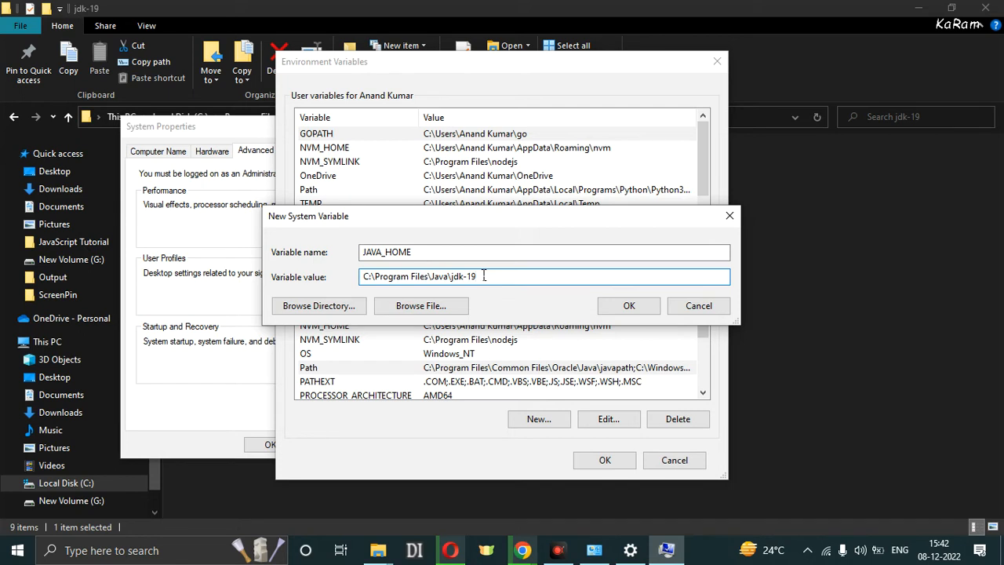
# Save the new JAVA_HOME system variable and accept the Environment Variables and System Properties dialogs.
pyautogui.click(629, 307)
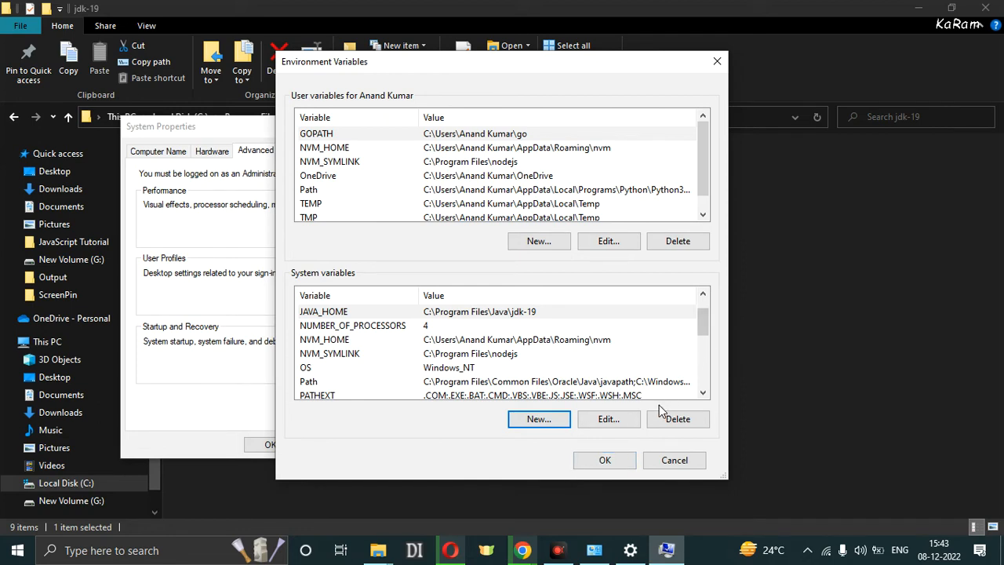
pyautogui.click(606, 460)
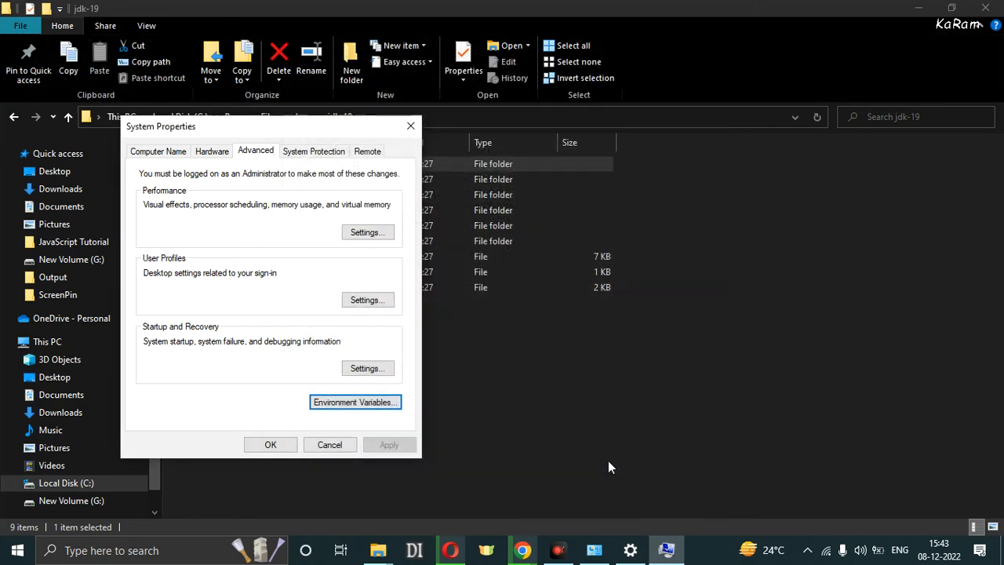
pyautogui.click(270, 445)
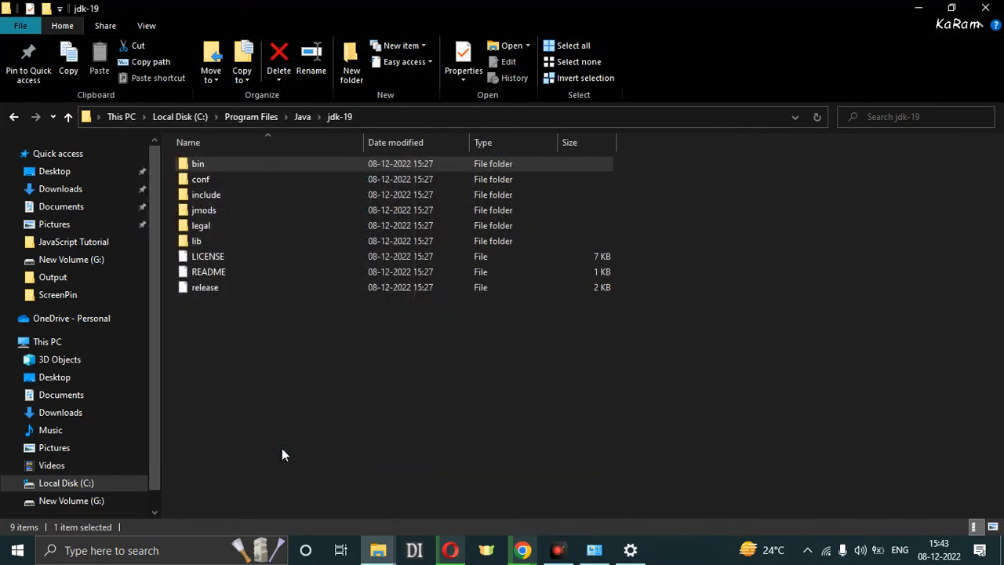
pyautogui.click(393, 425)
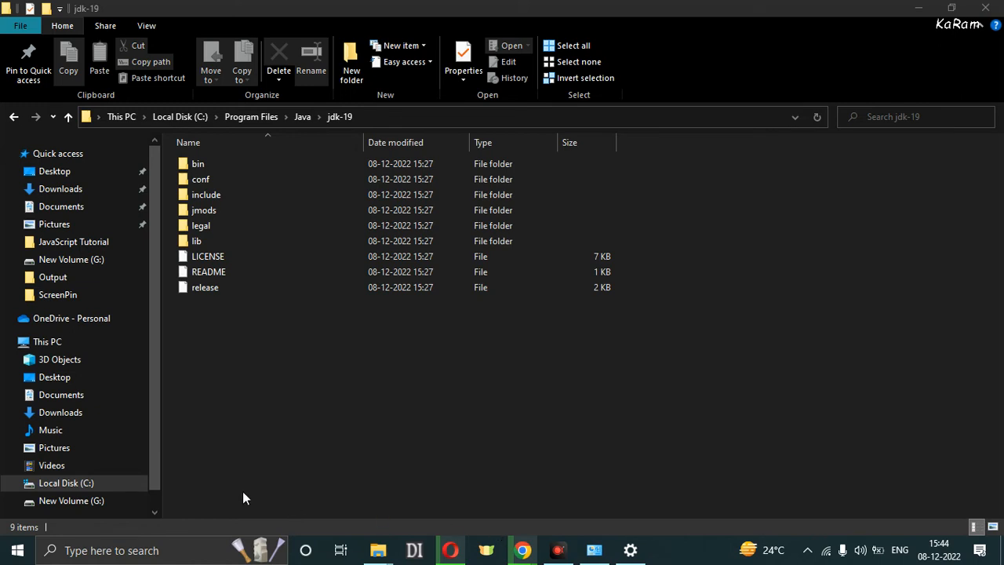
# Open Command Prompt and check the installed Java version with java -version.
pyautogui.click(161, 553)
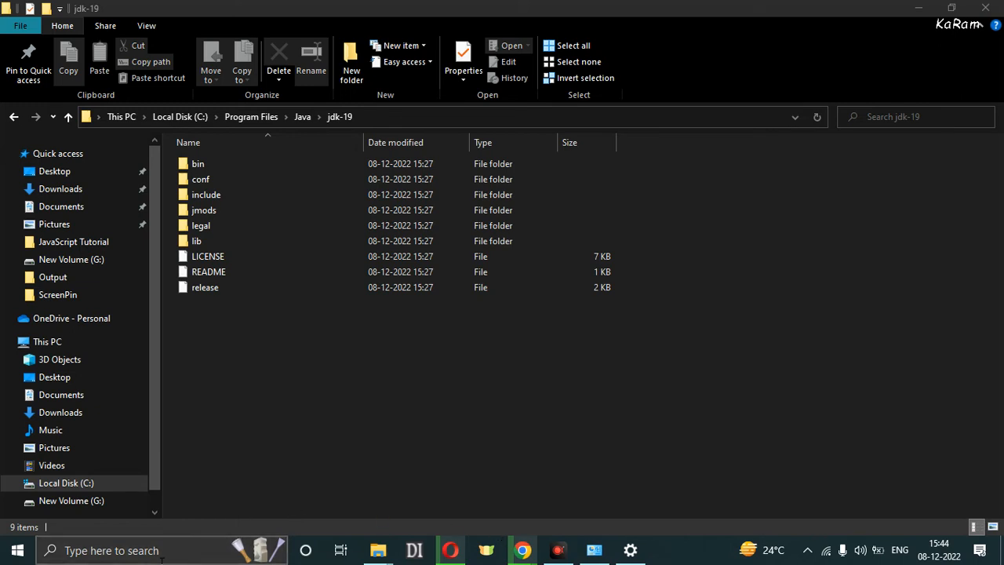
pyautogui.write('cmd')
pyautogui.press('Return')
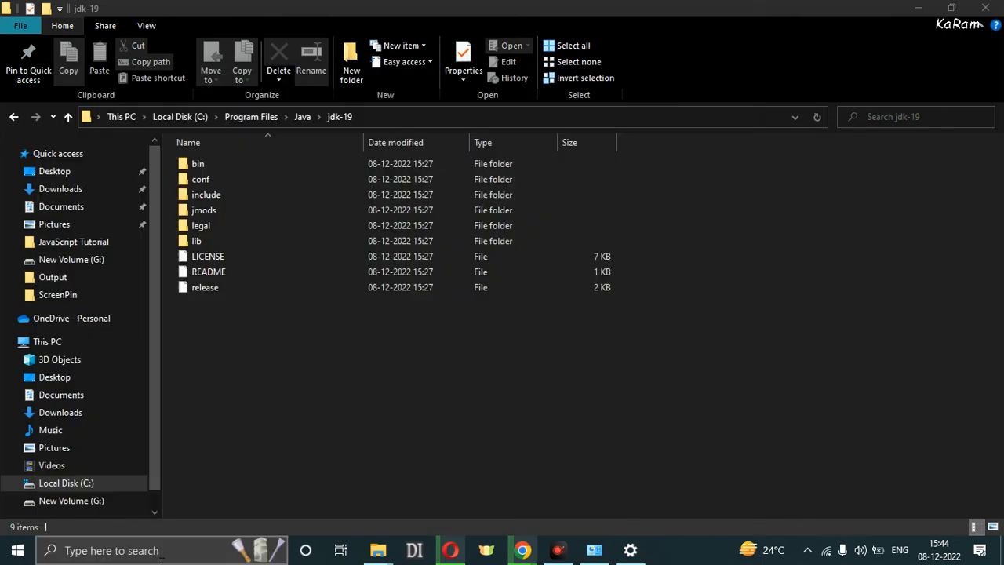
pyautogui.write('java')
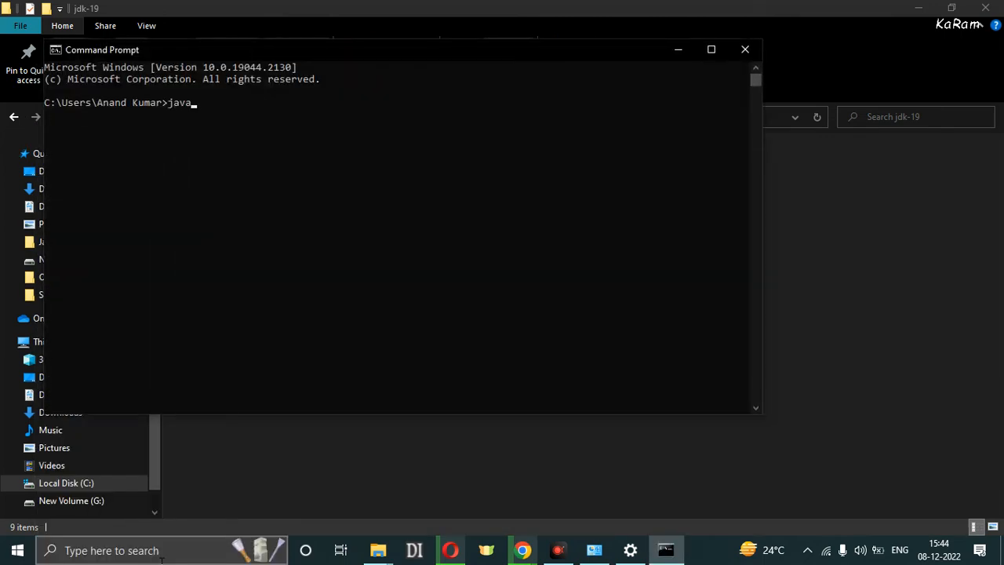
pyautogui.write(' -version')
pyautogui.press('Return')
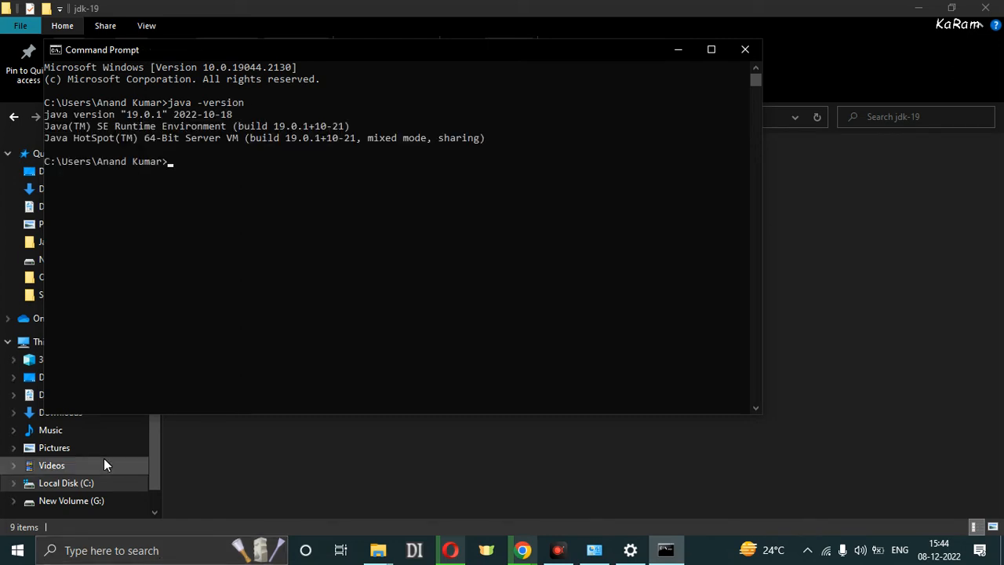
# Examine the release date, runtime environment and HotSpot server VM lines in the java -version output by highlighting them.
pyautogui.moveTo(44, 115); pyautogui.dragTo(232, 115)
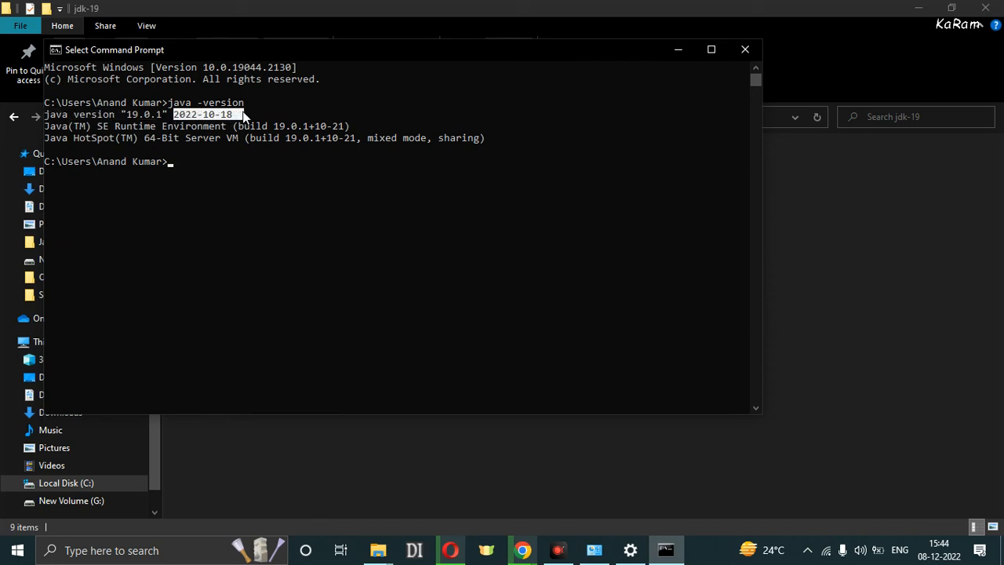
pyautogui.tripleClick(48, 126)
pyautogui.moveTo(118, 138); pyautogui.dragTo(351, 124)
pyautogui.moveTo(53, 141); pyautogui.dragTo(201, 139)
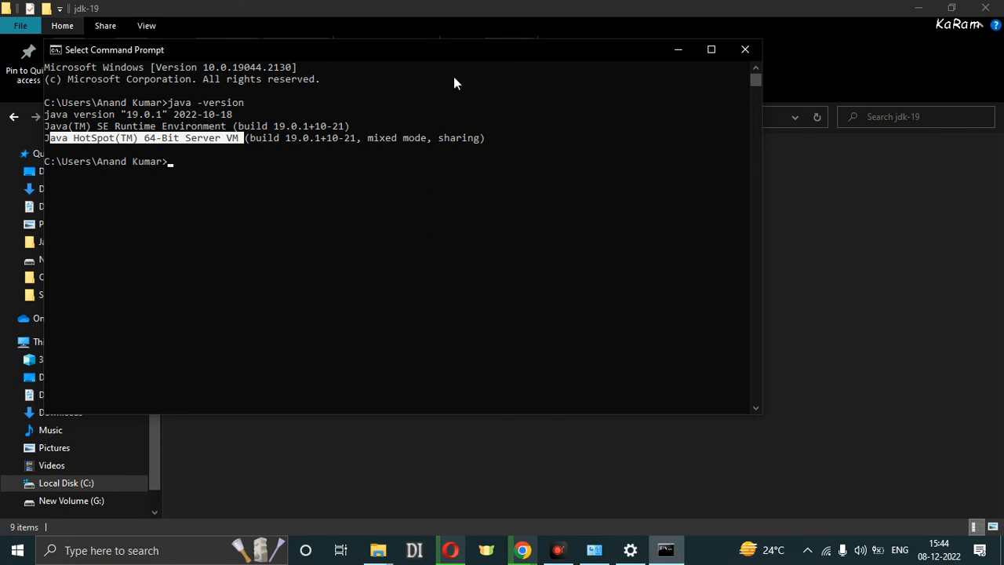
# Minimise Command Prompt and File Explorer, and switch to the Eclipse download thank-you page in the Chrome window with the Java downloads.
pyautogui.click(677, 50)
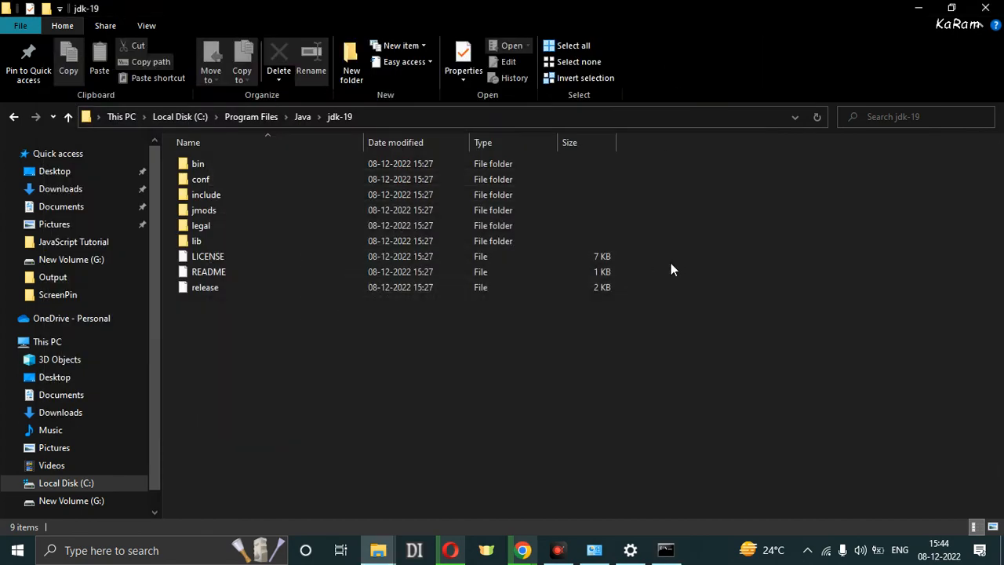
pyautogui.click(916, 8)
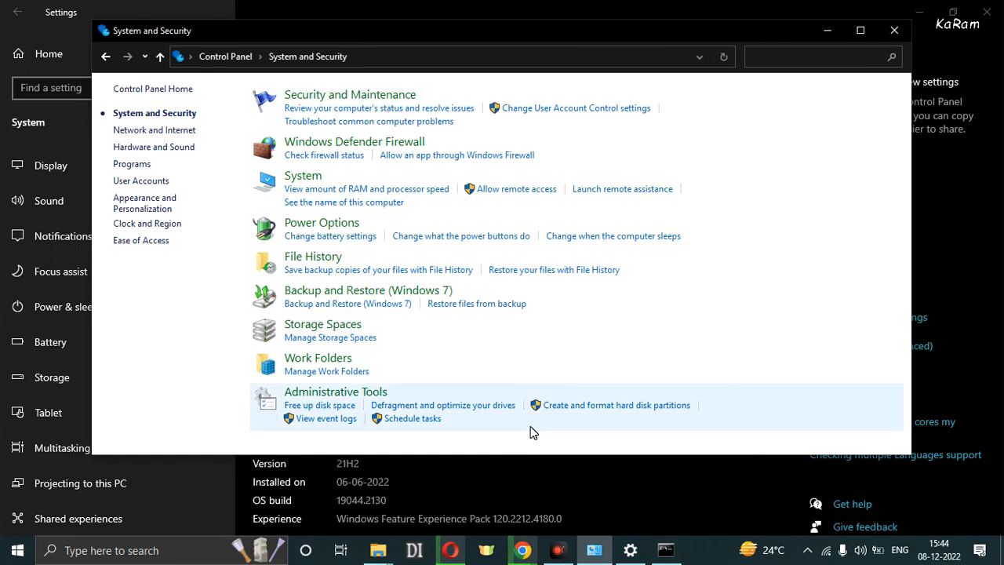
pyautogui.moveTo(525, 552)
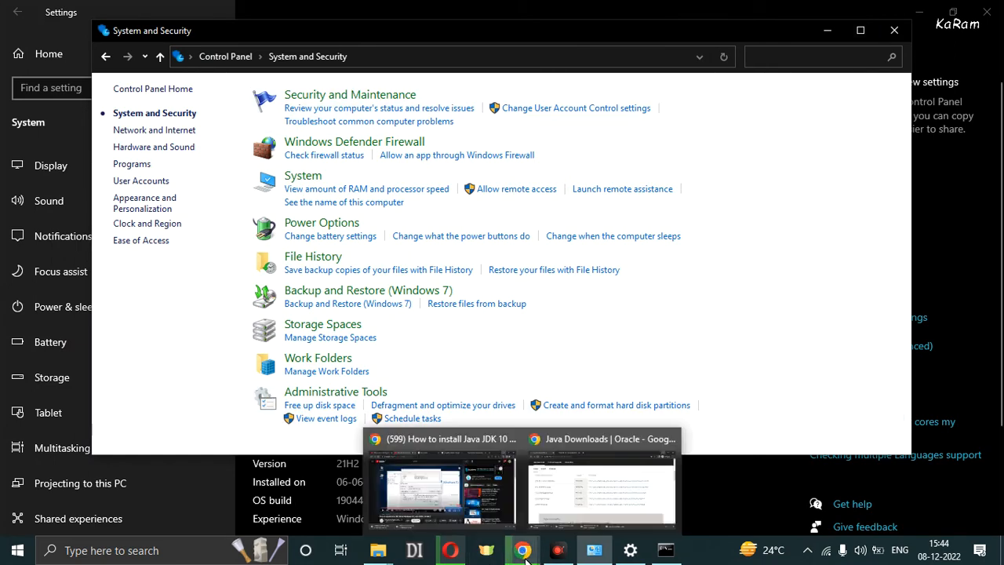
pyautogui.click(557, 510)
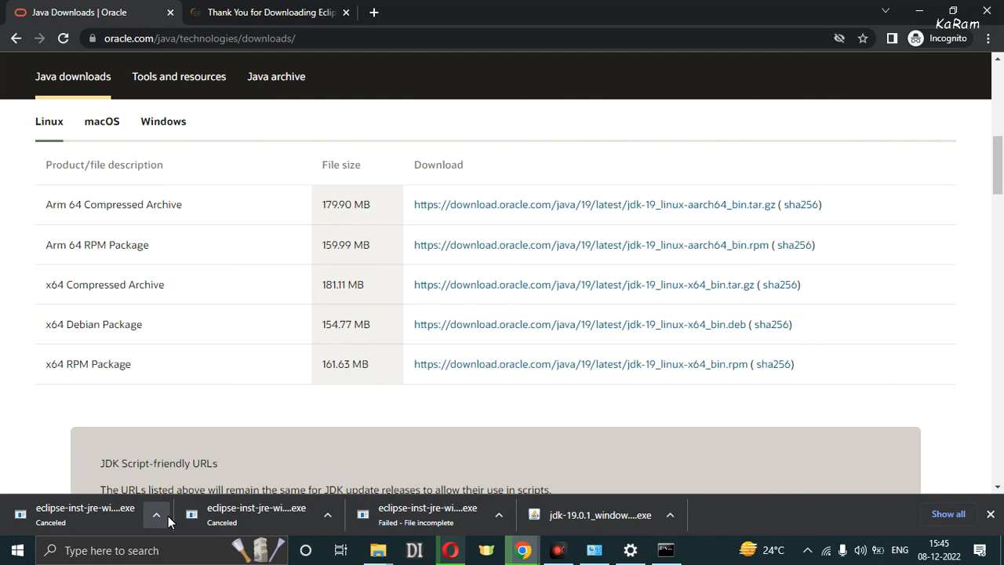
pyautogui.click(306, 8)
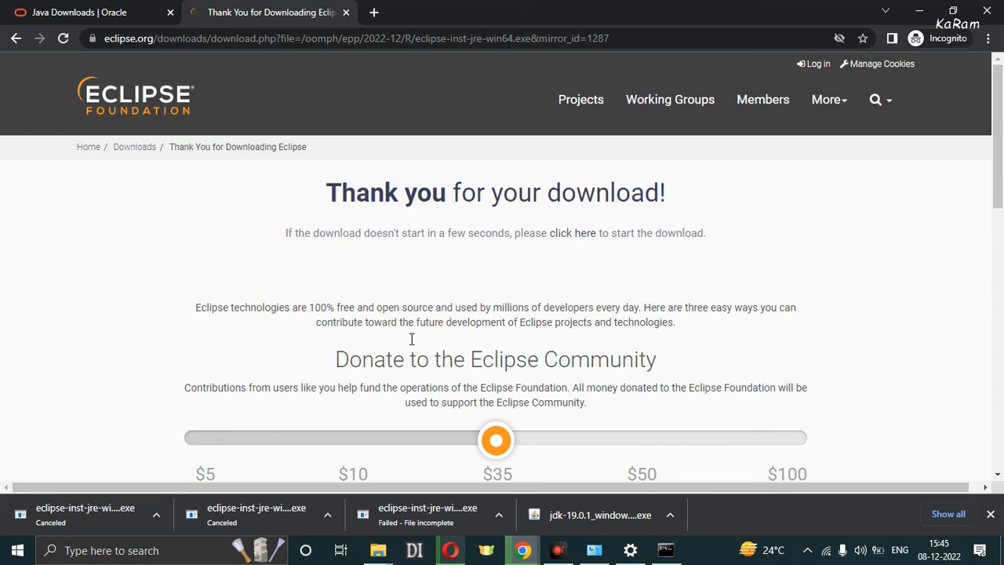
pyautogui.moveTo(1000, 187)
pyautogui.mouseDown()
pyautogui.moveTo(1001, 240)
pyautogui.moveTo(1001, 180)
pyautogui.mouseUp()
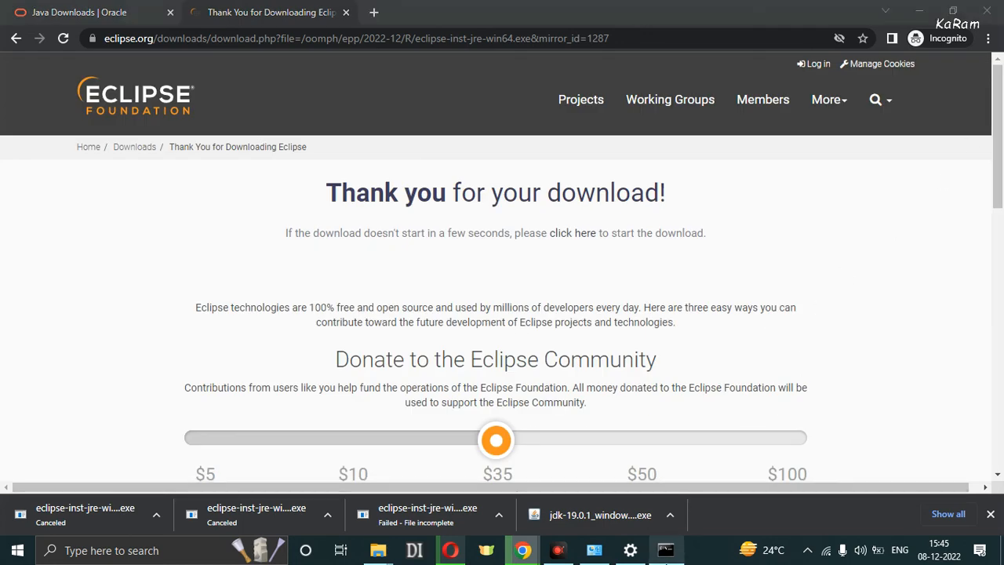
pyautogui.click(665, 550)
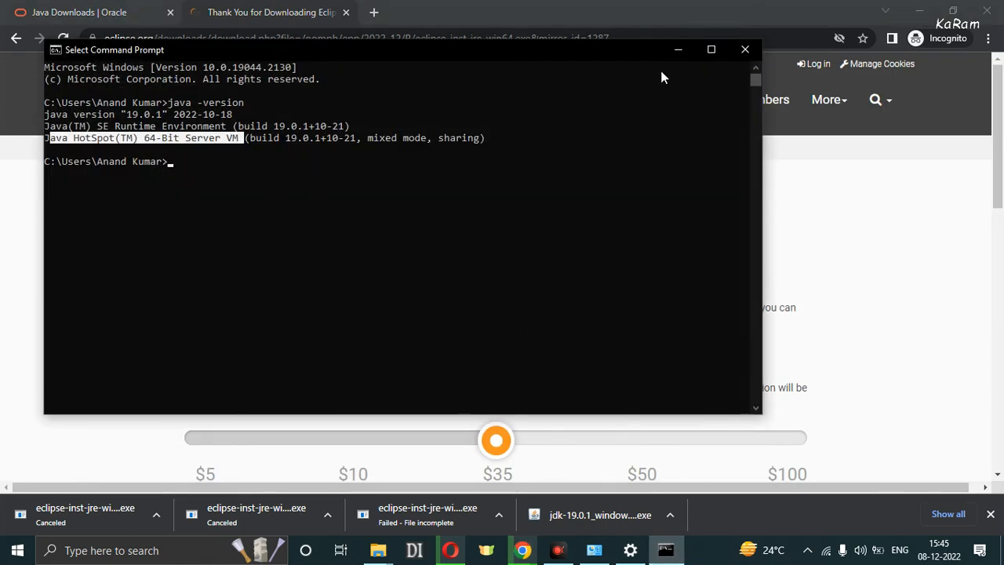
pyautogui.click(679, 51)
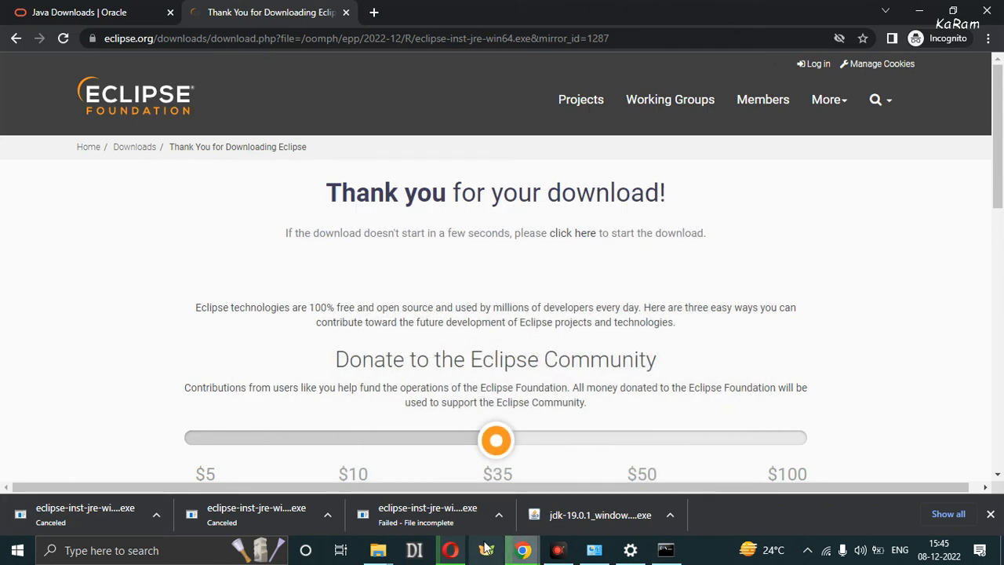
# Switch to Opera to check the progress of the eclipse-inst-jre-win64.exe download, and return to the Eclipse page in Chrome.
pyautogui.moveTo(451, 551)
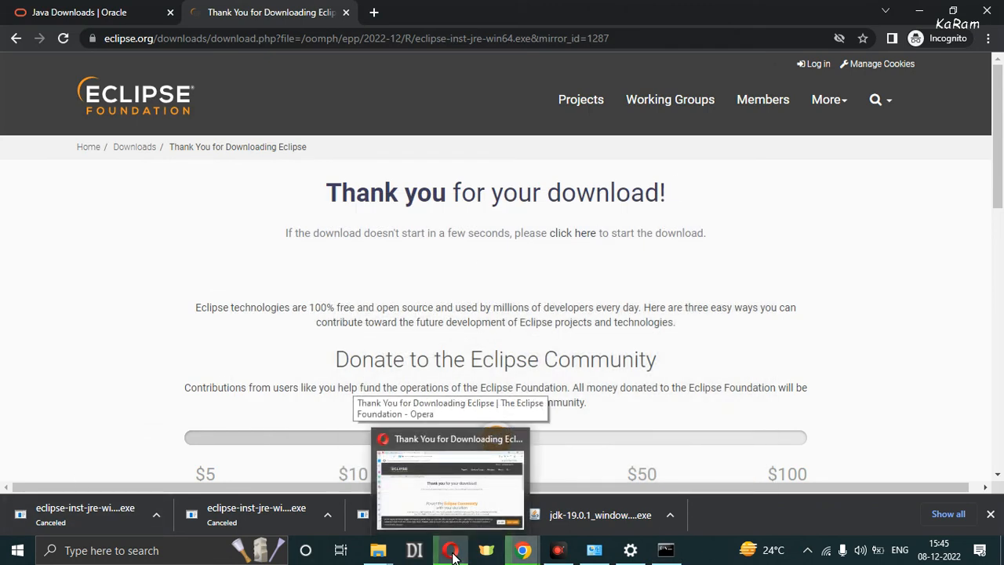
pyautogui.click(451, 552)
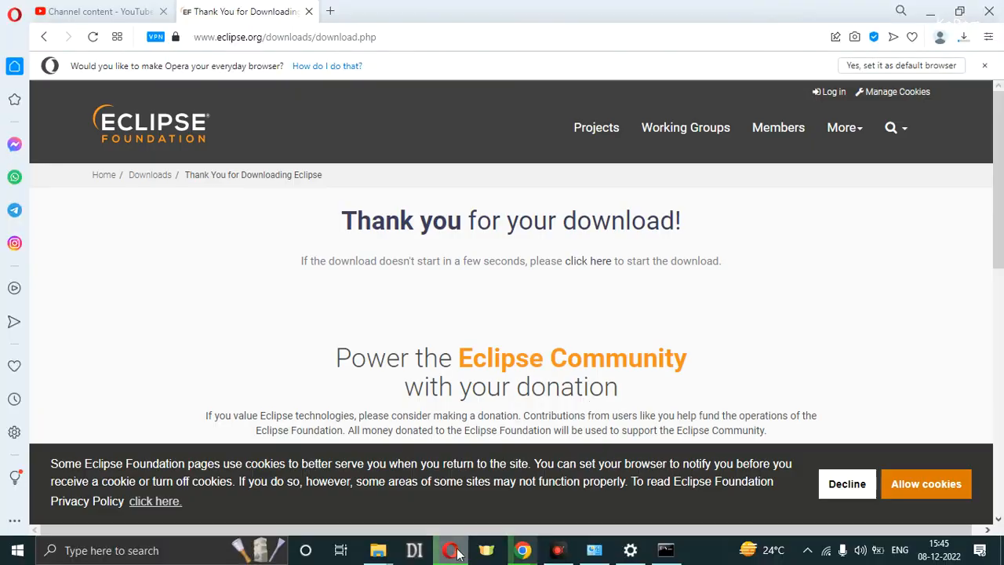
pyautogui.click(963, 37)
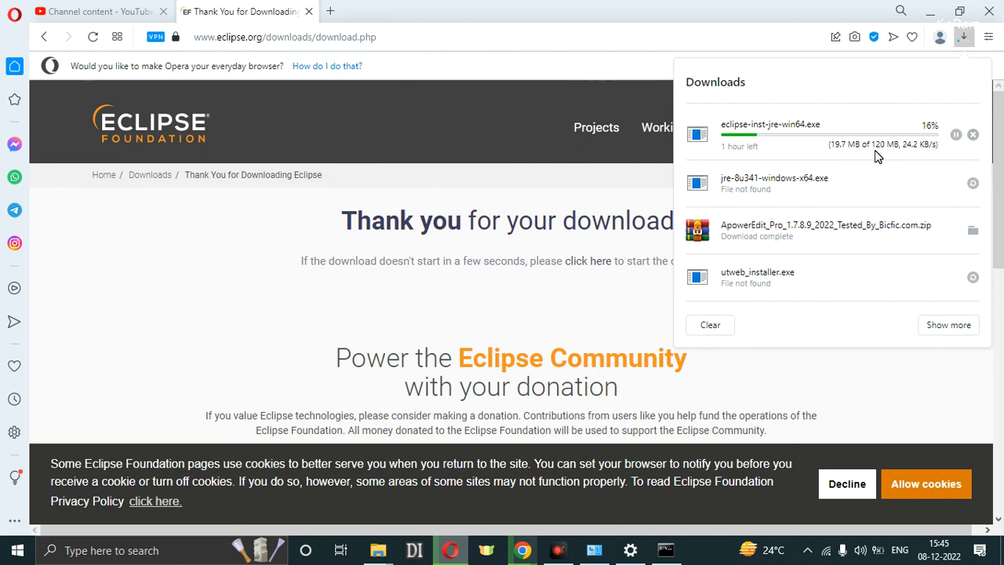
pyautogui.click(161, 264)
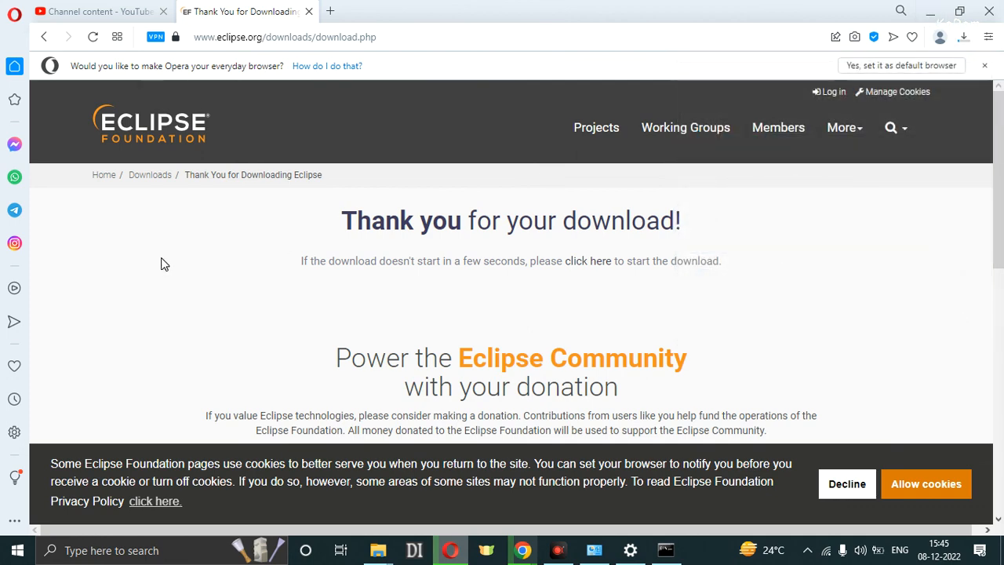
pyautogui.click(932, 16)
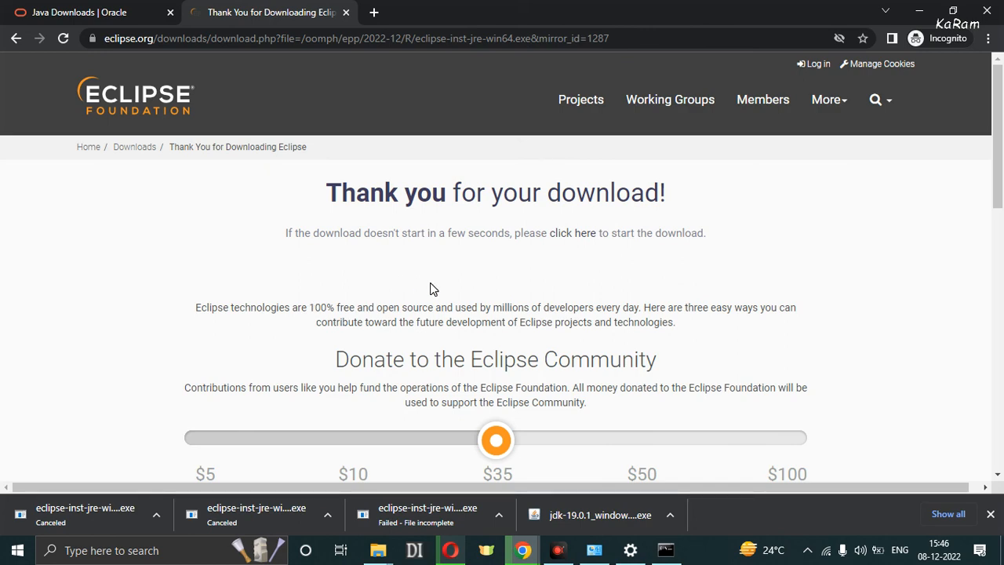
pyautogui.moveTo(1000, 207); pyautogui.dragTo(1000, 336)
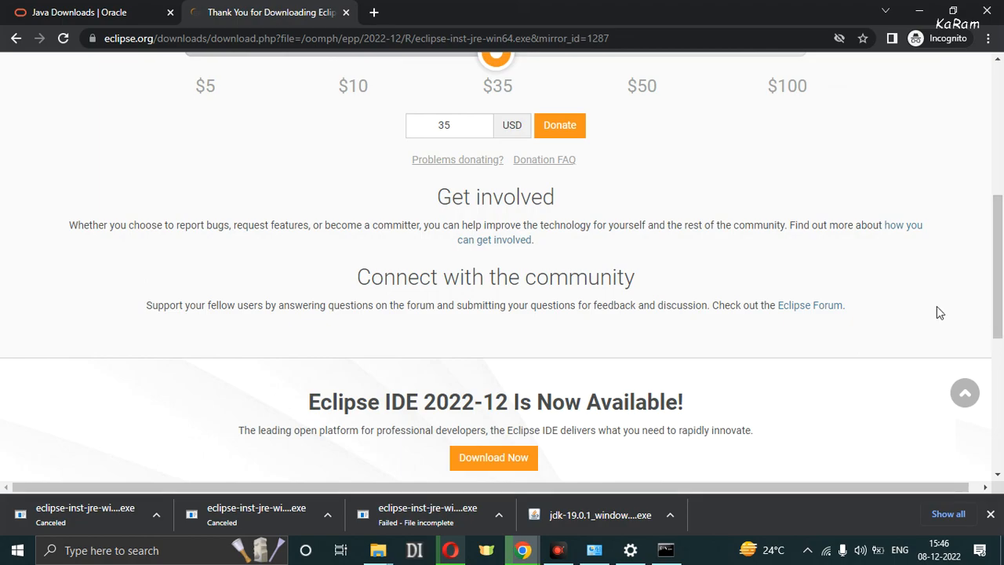